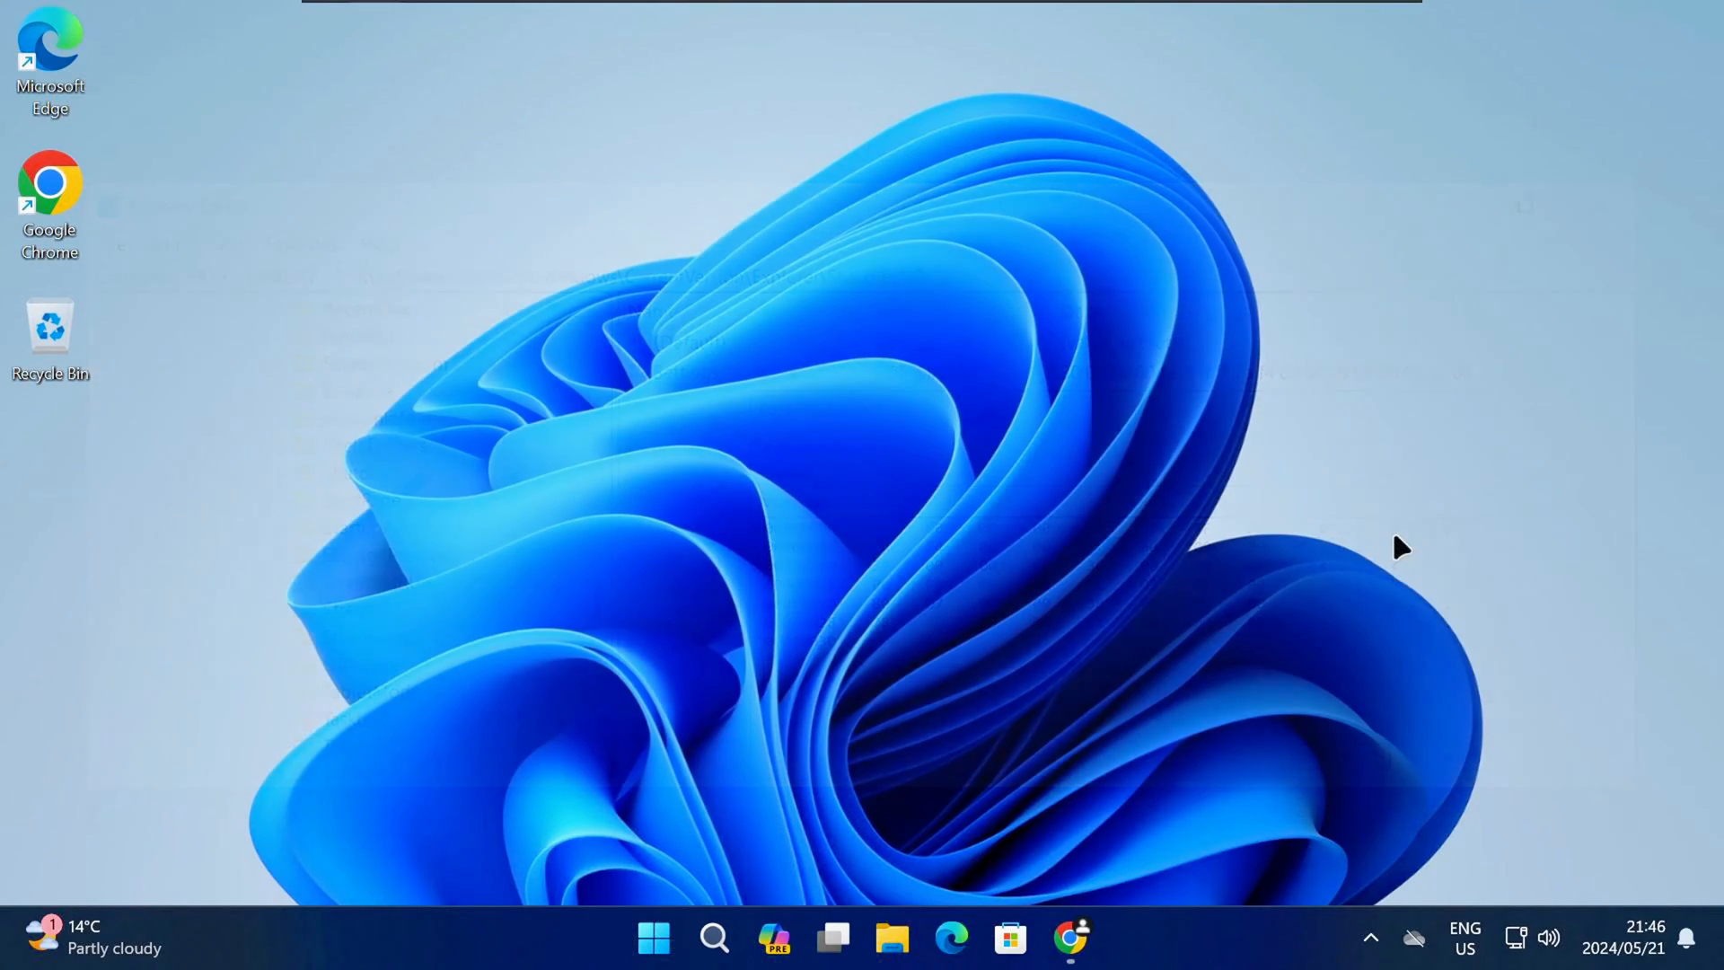
From the search results, open the ExplorerPatcher 22621.3527.65.1 release page on GitHub
{"action": "left_click", "coordinate": [1077, 947]}
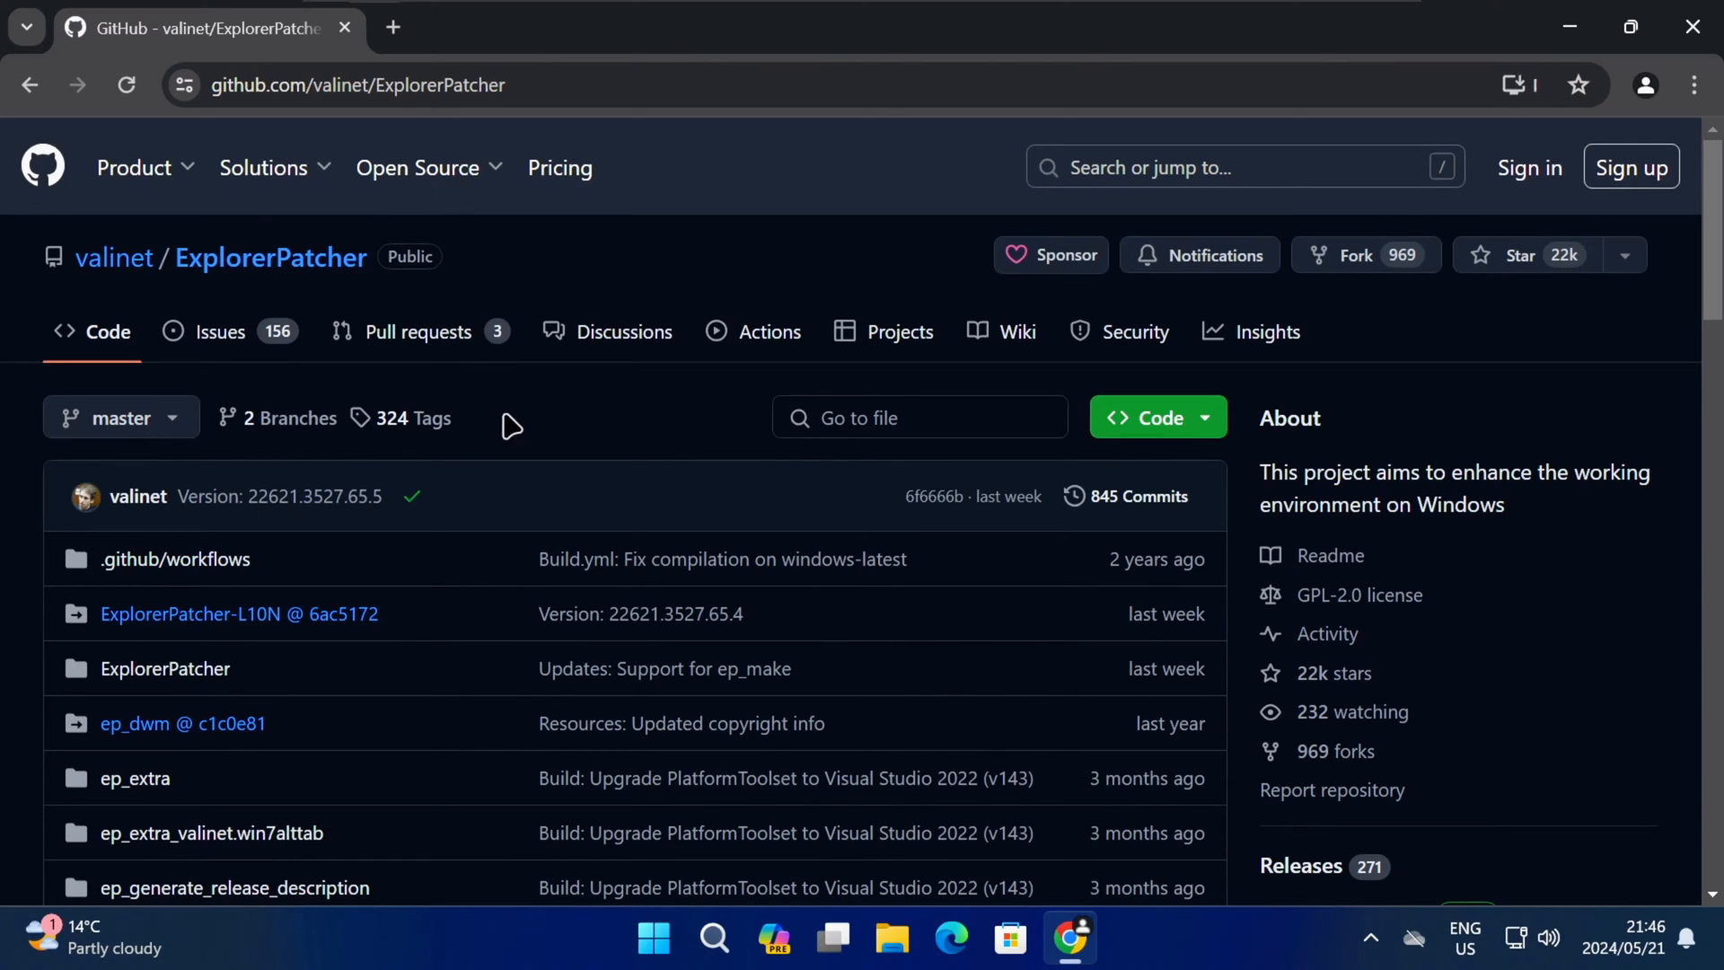
{"action": "left_click_drag", "start_coordinate": [1708, 271], "coordinate": [1656, 385]}
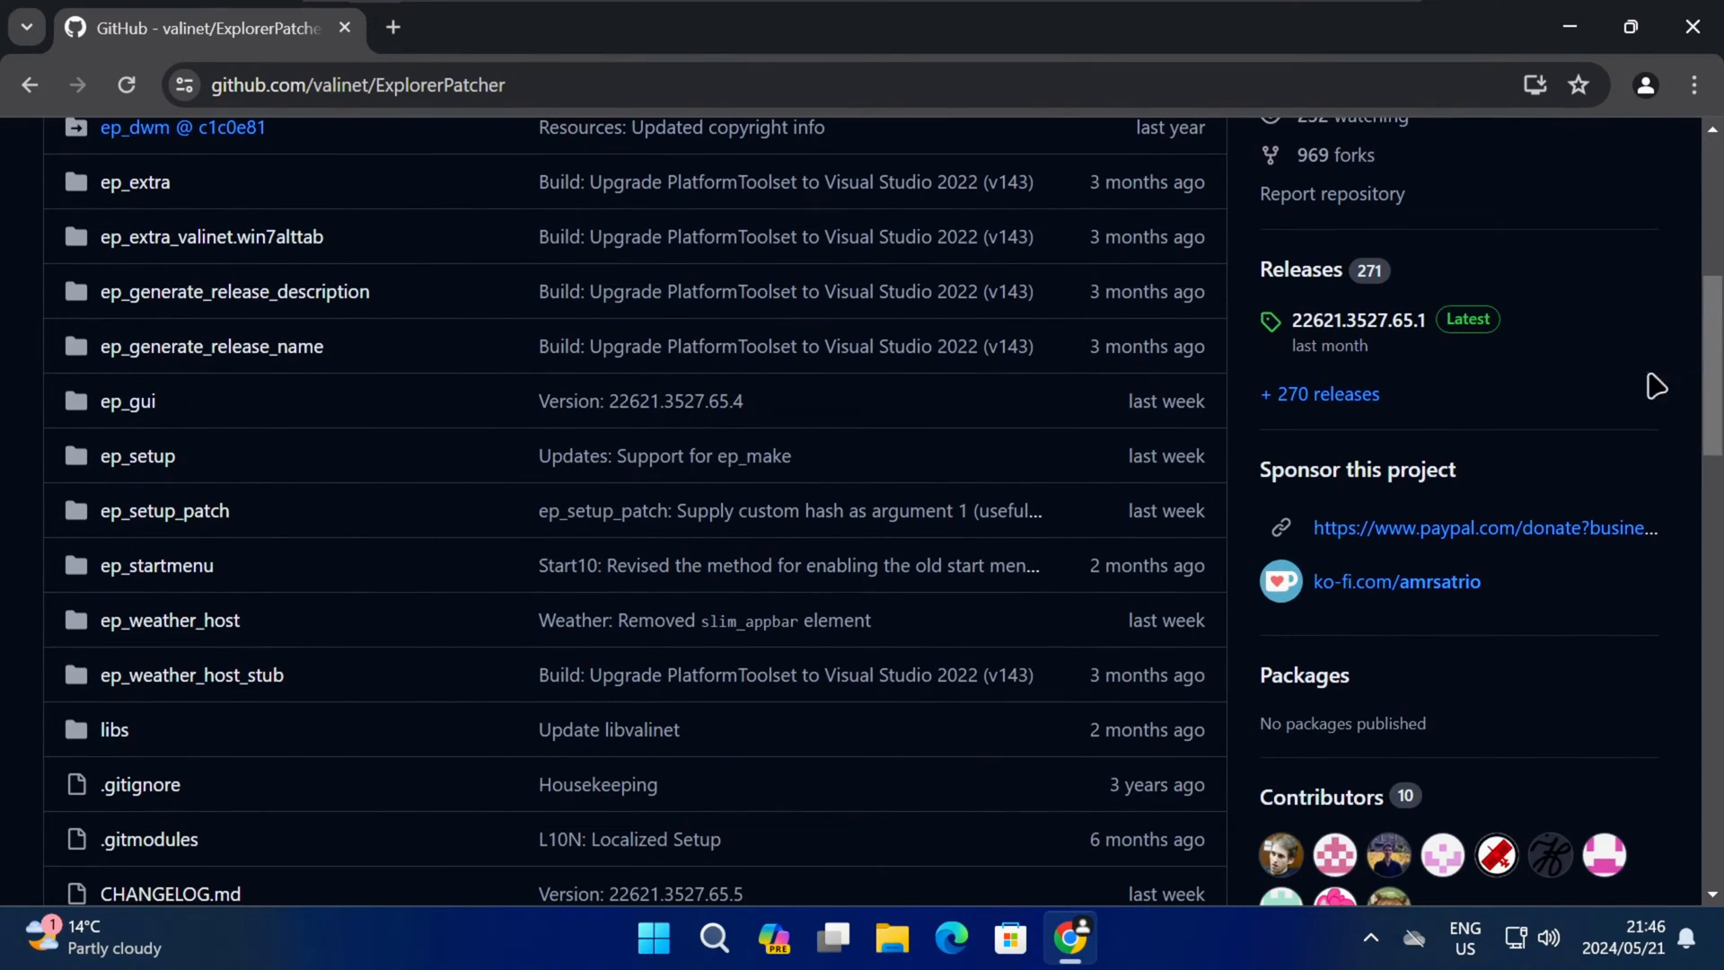
{"action": "left_click", "coordinate": [1335, 327]}
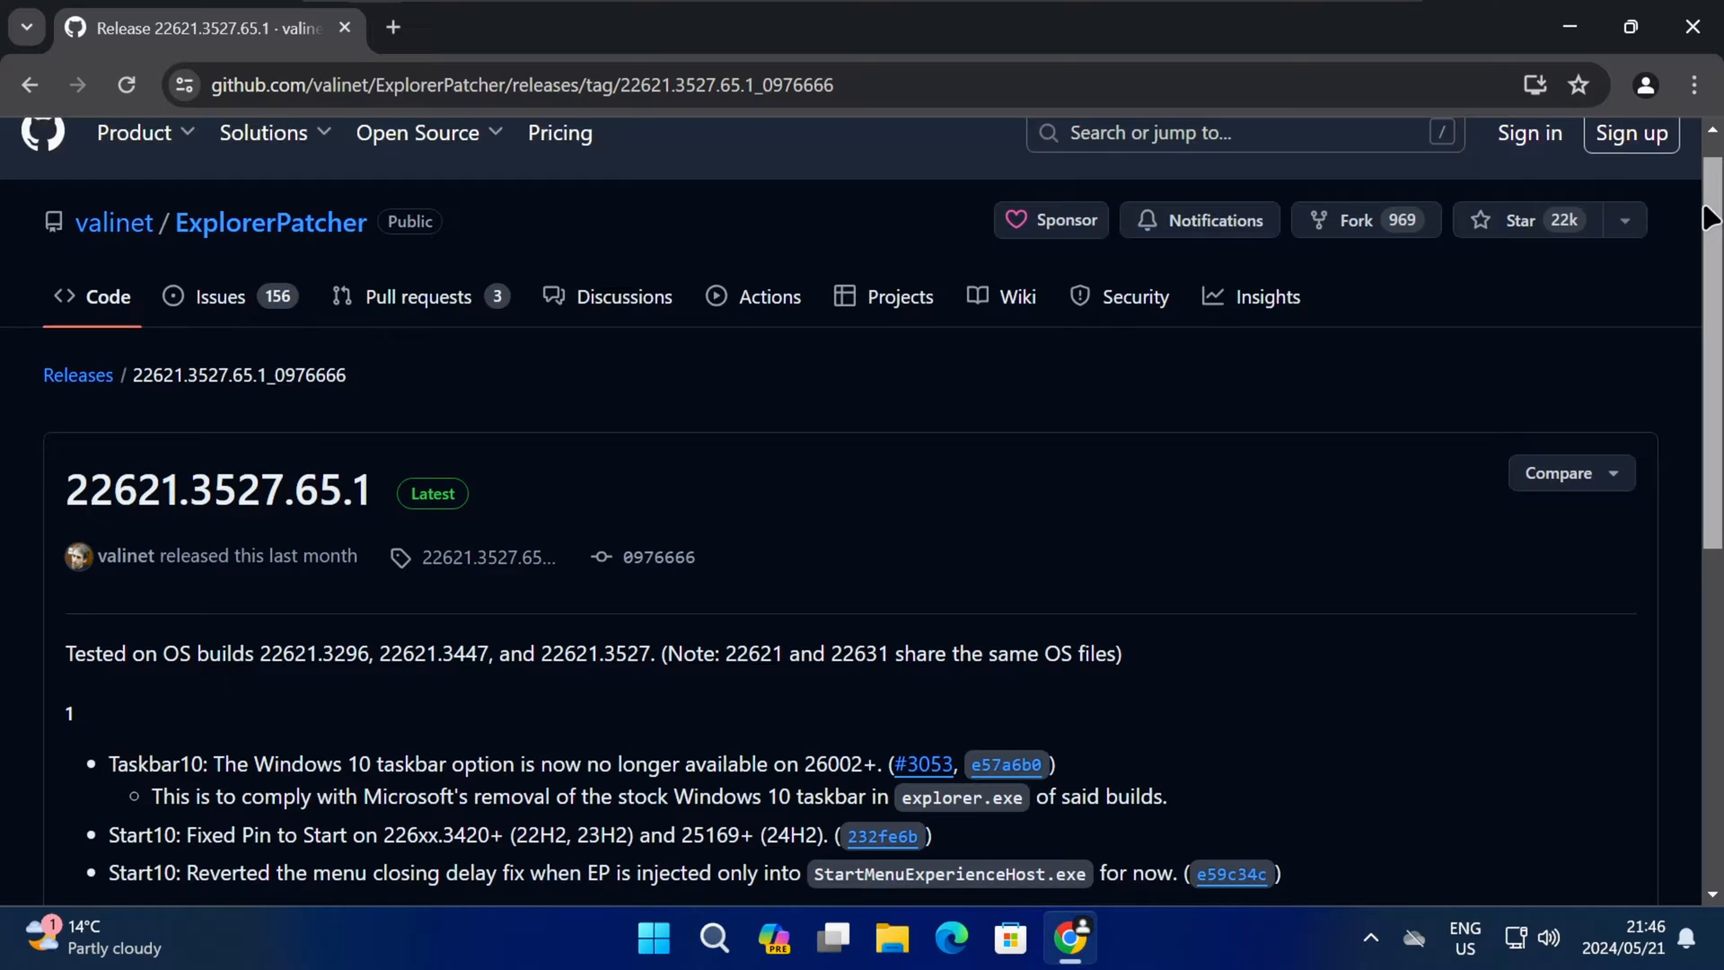
{"action": "left_click_drag", "start_coordinate": [1708, 200], "coordinate": [1666, 555]}
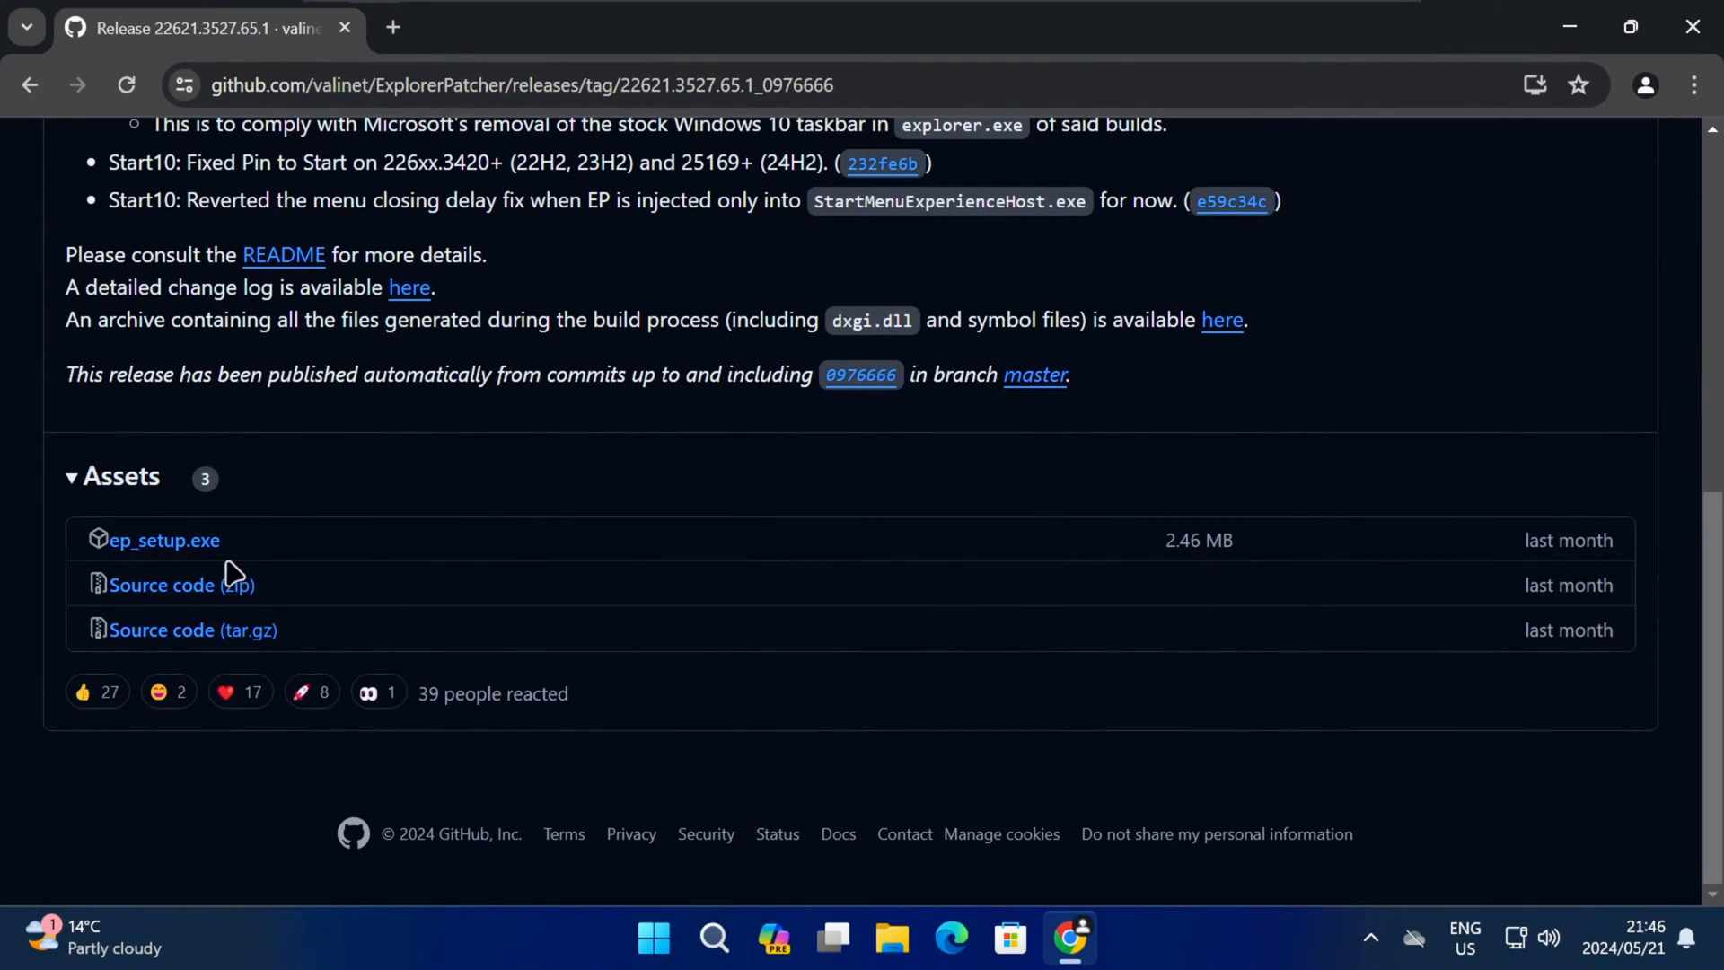
Download ep_setup.exe, keep the flagged file, run it from the downloads panel and close Chrome
{"action": "left_click", "coordinate": [184, 541]}
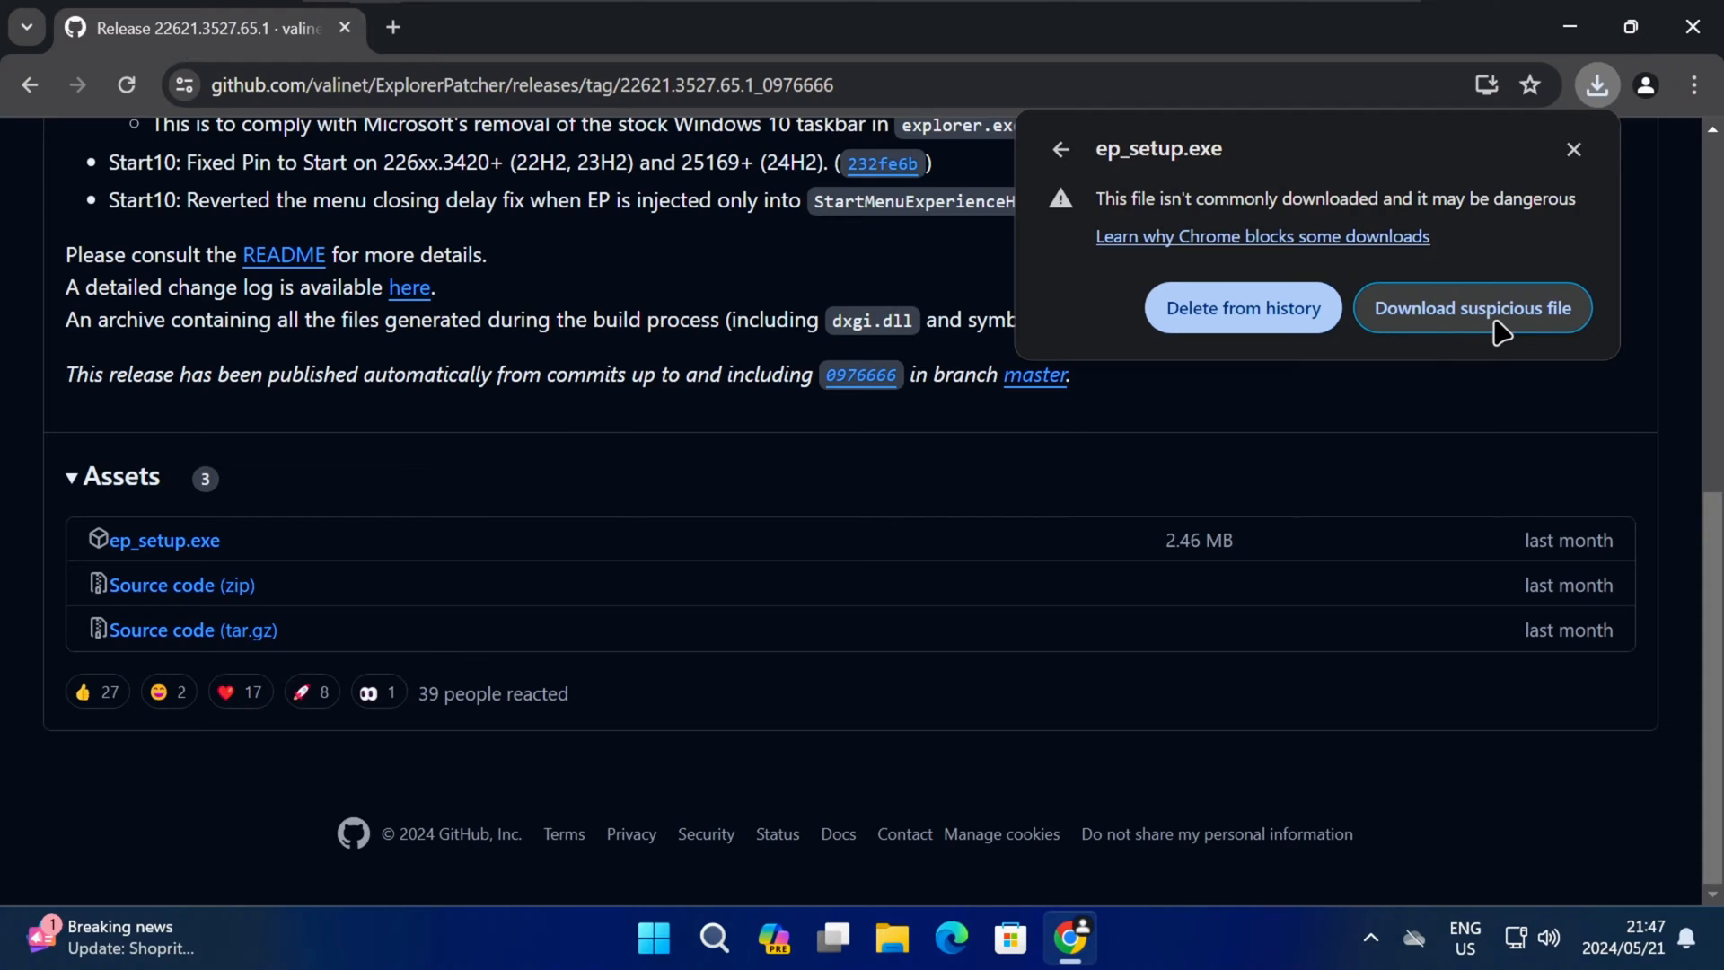
{"action": "left_click", "coordinate": [1498, 324]}
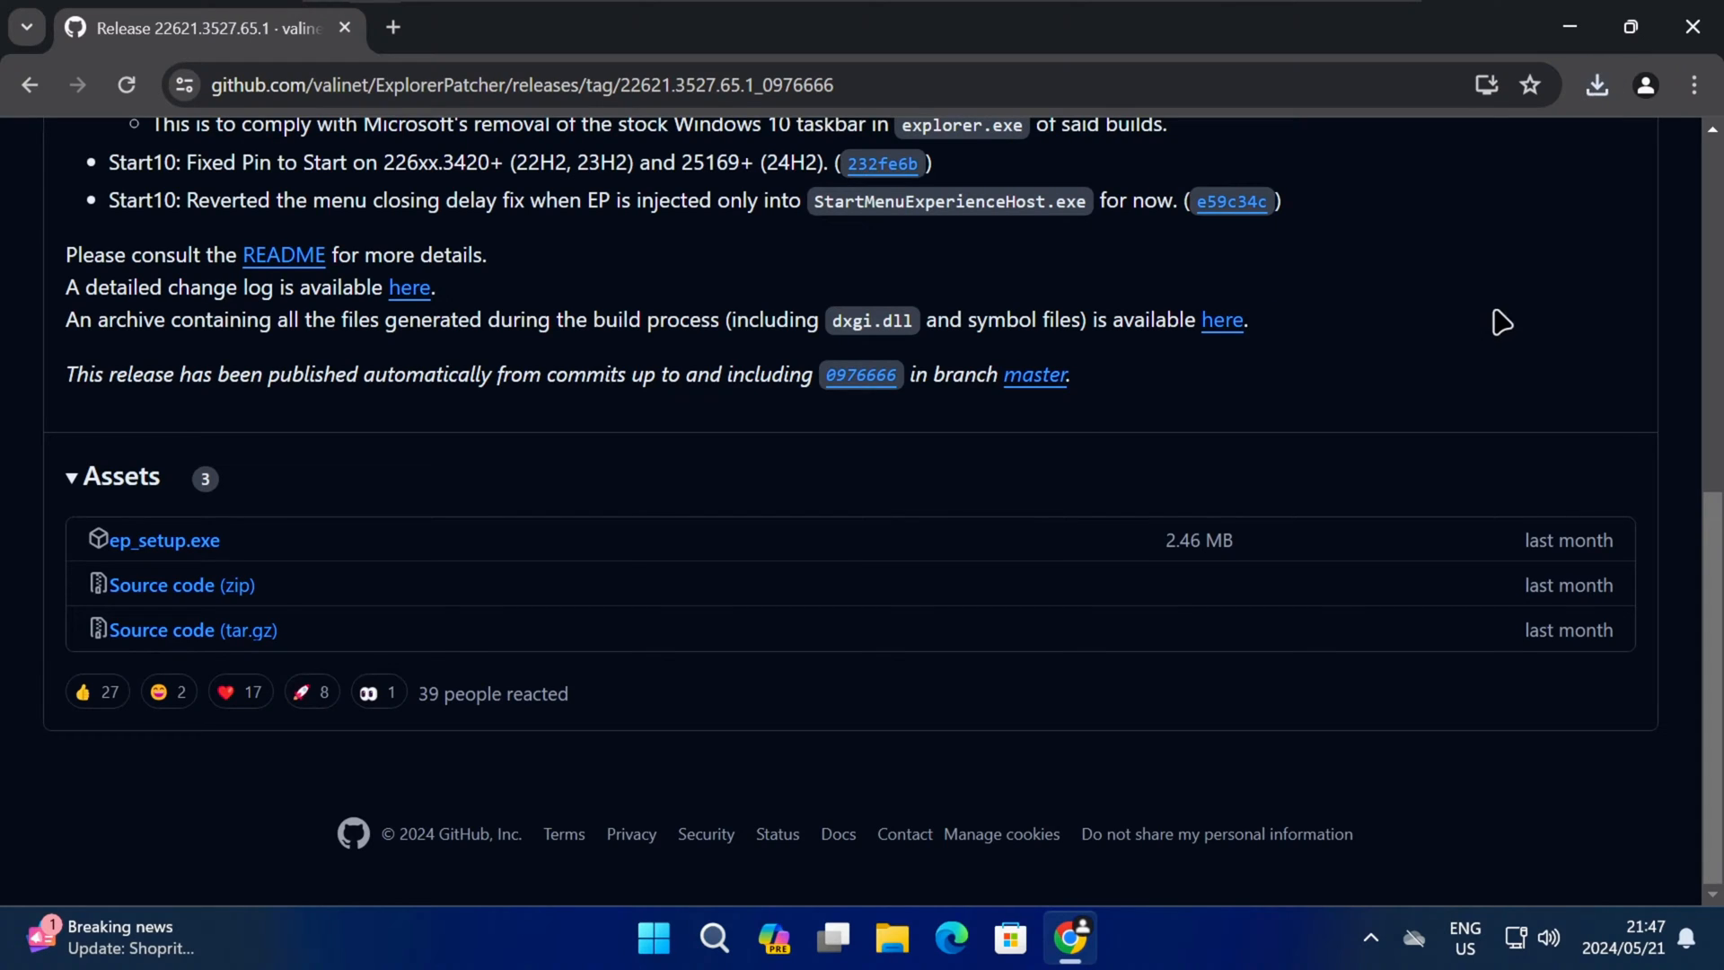
{"action": "left_click", "coordinate": [1598, 90]}
{"action": "left_click", "coordinate": [1338, 217]}
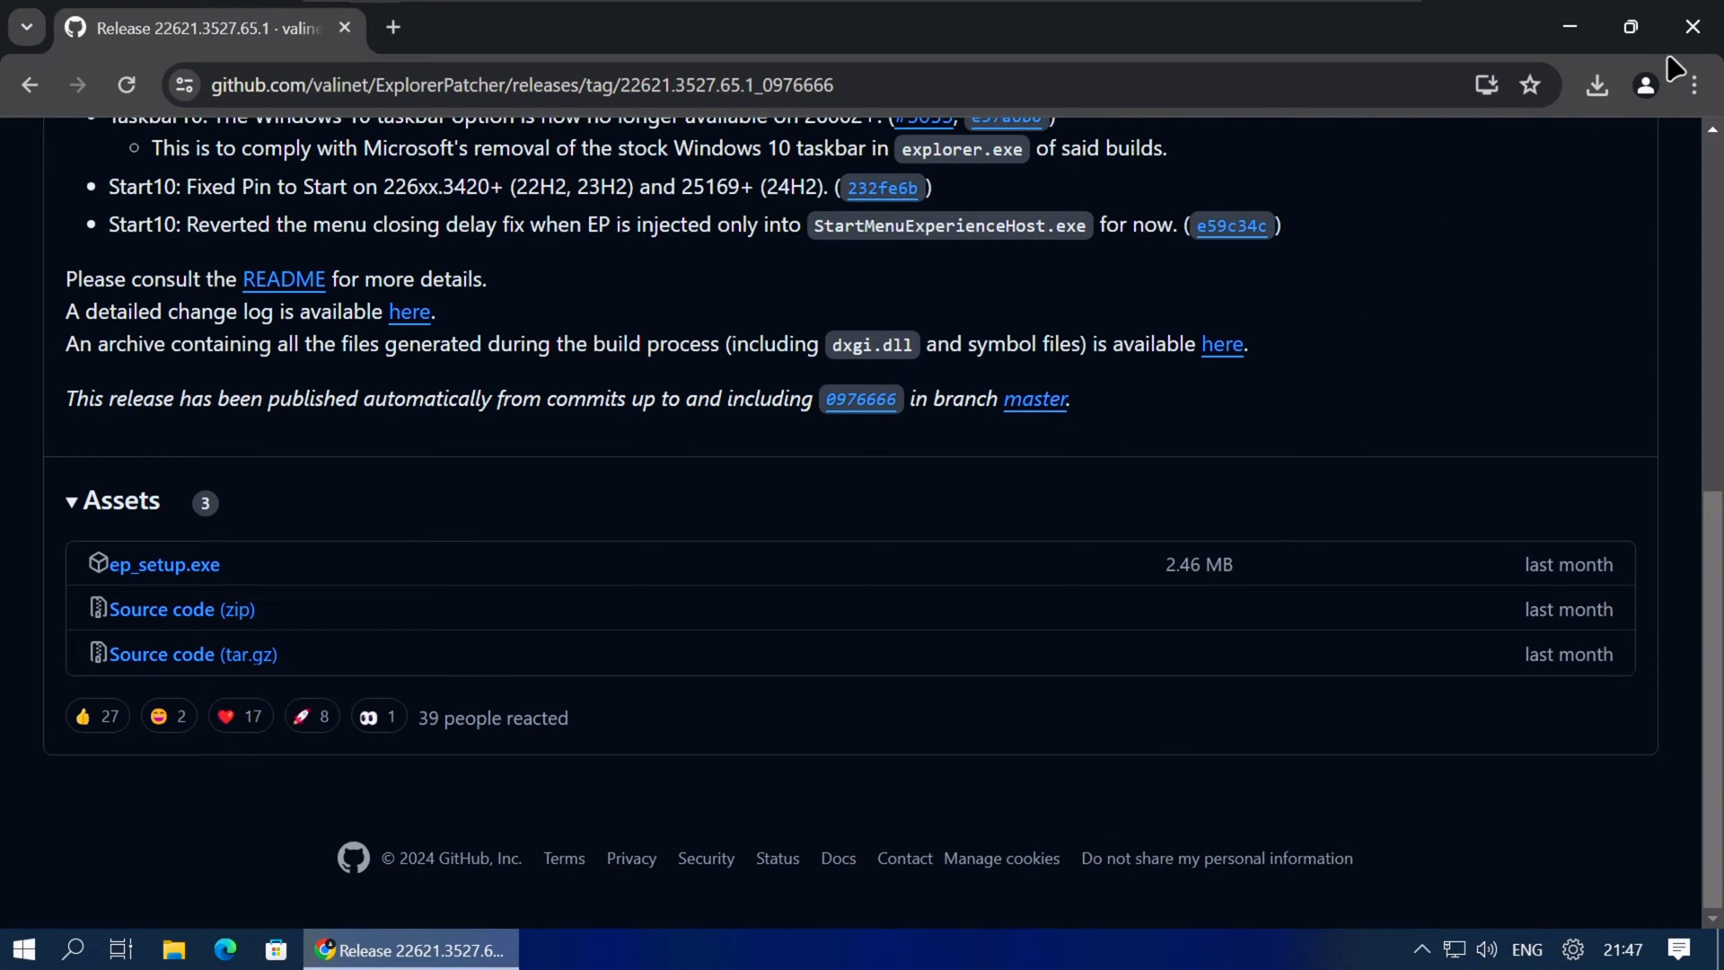
{"action": "left_click", "coordinate": [1693, 31]}
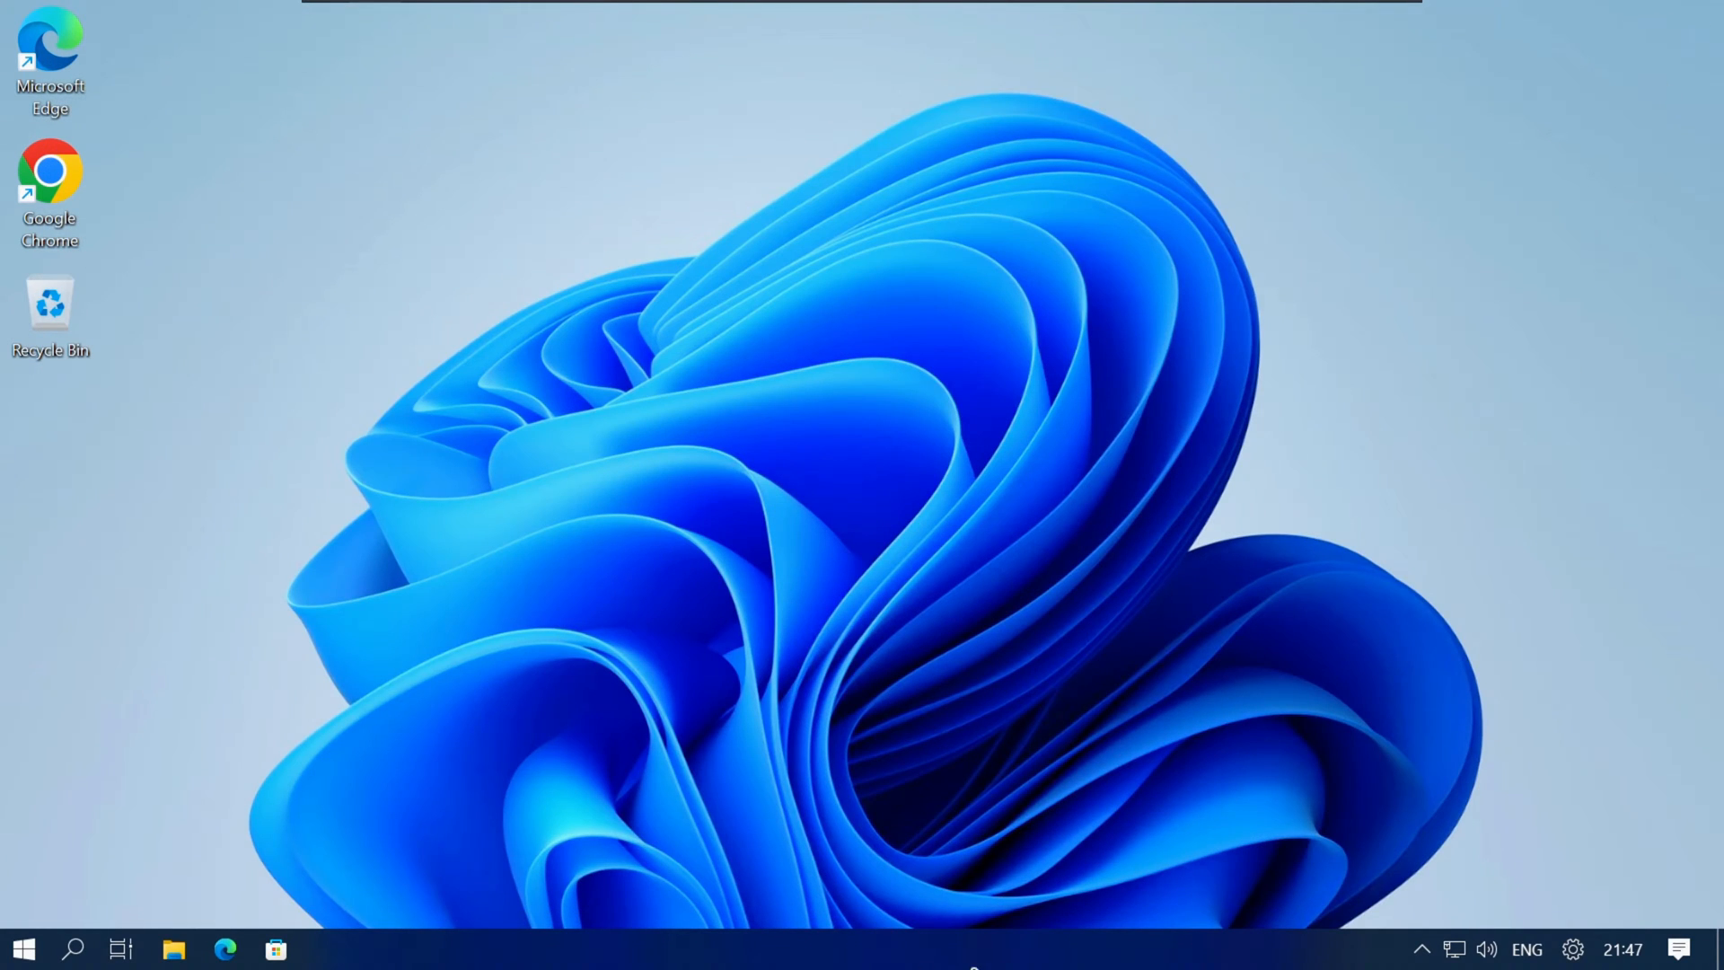
From the taskbar's Properties, set Primary taskbar location on screen to Top
{"action": "right_click", "coordinate": [1037, 954]}
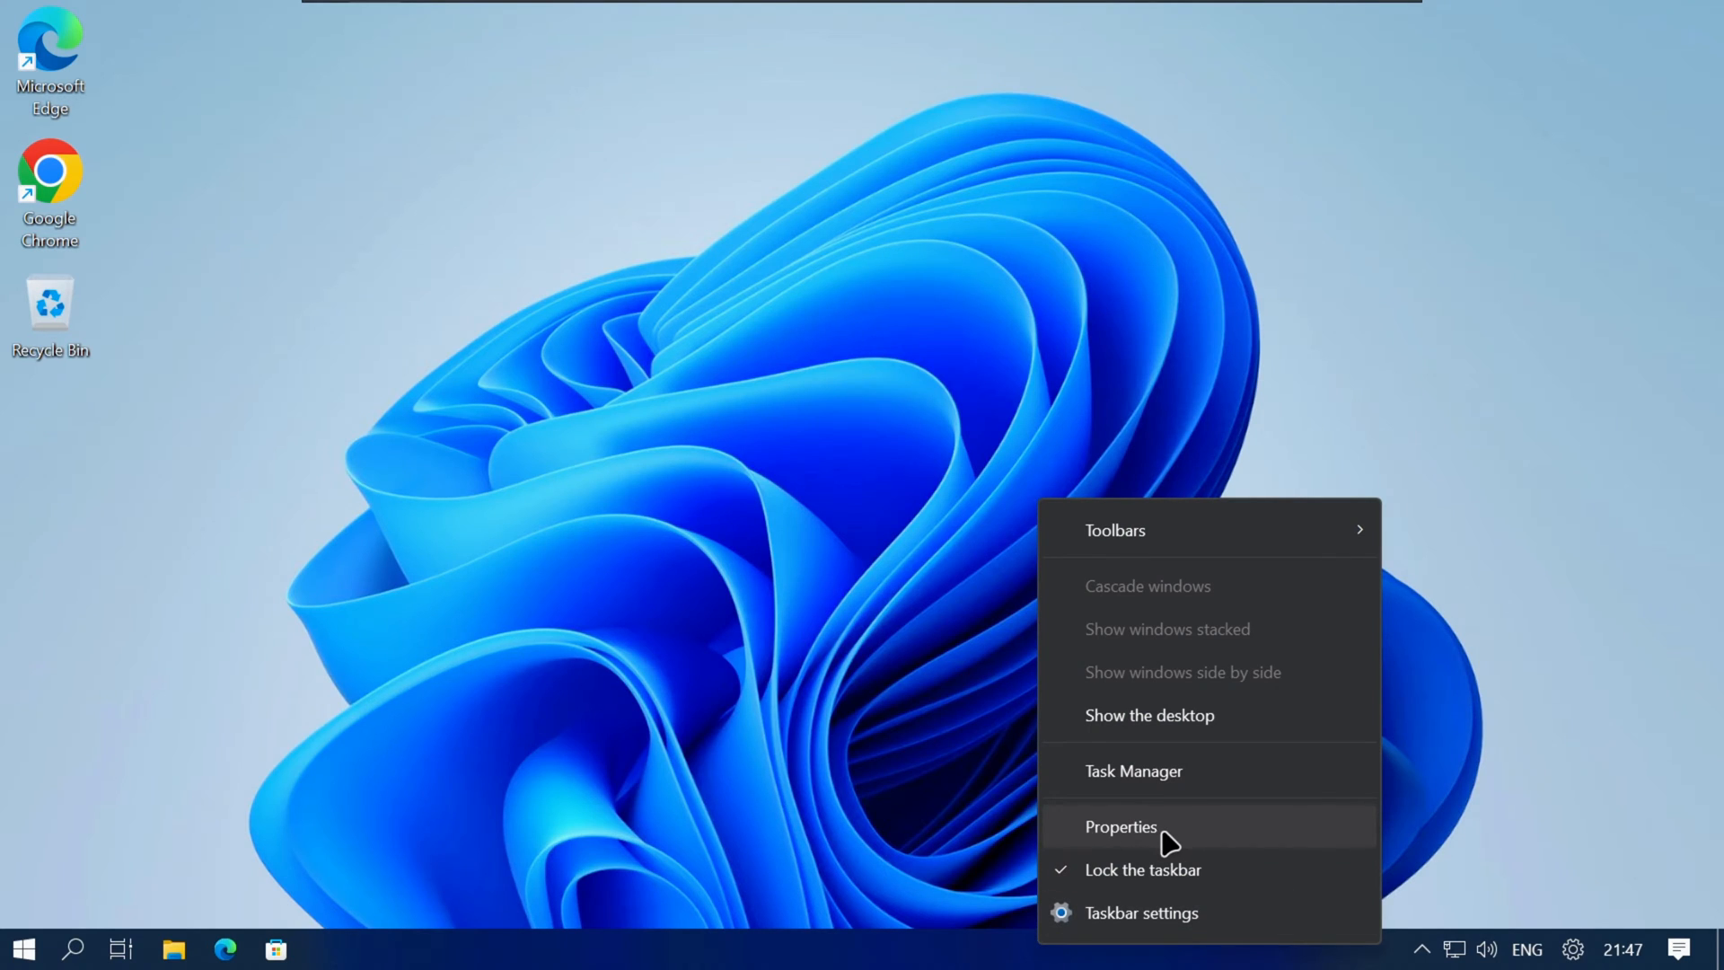
{"action": "left_click", "coordinate": [1162, 831]}
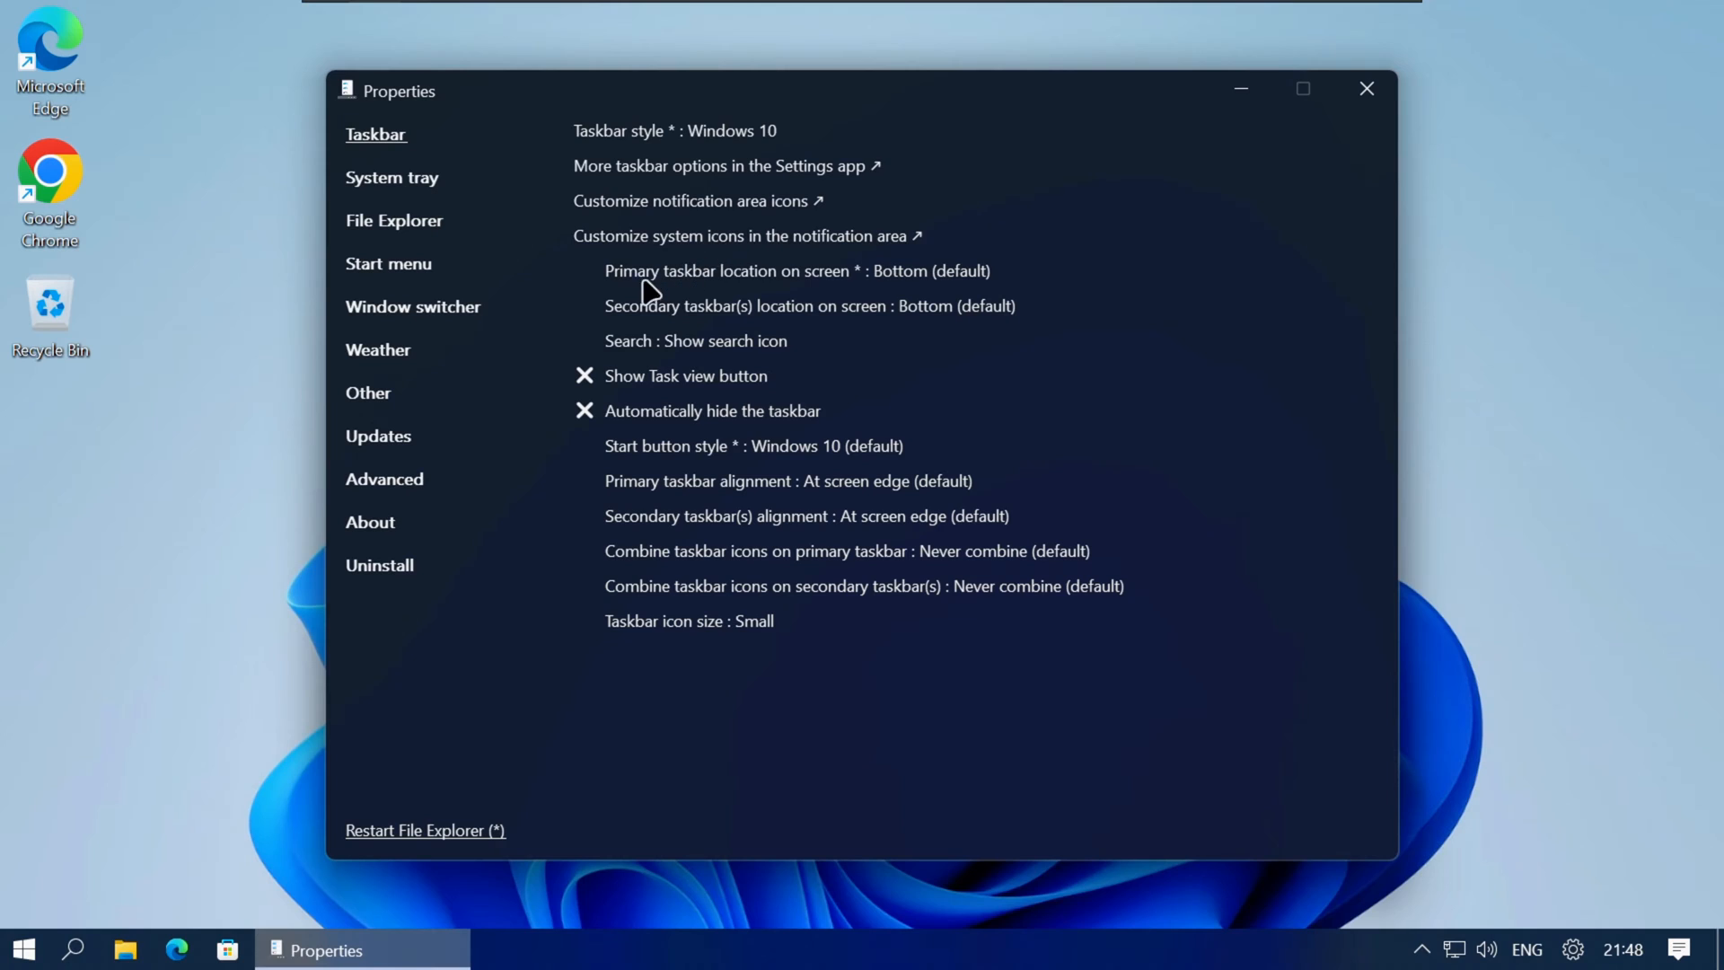
{"action": "left_click", "coordinate": [928, 281]}
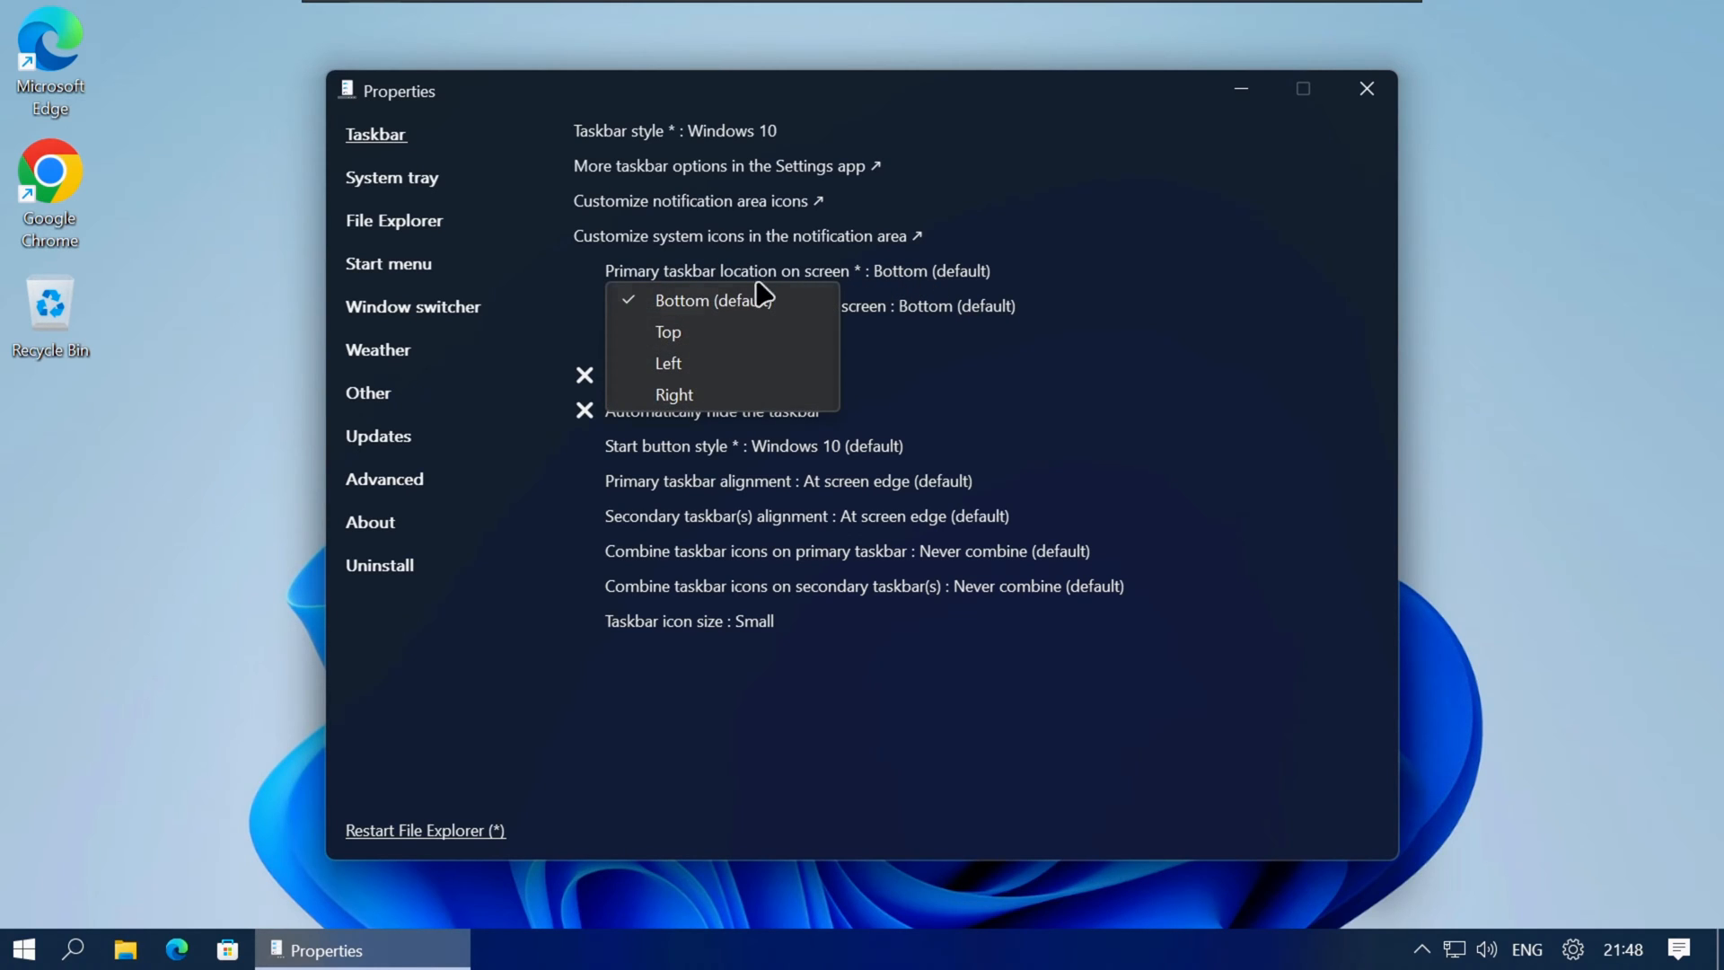
{"action": "left_click", "coordinate": [705, 334]}
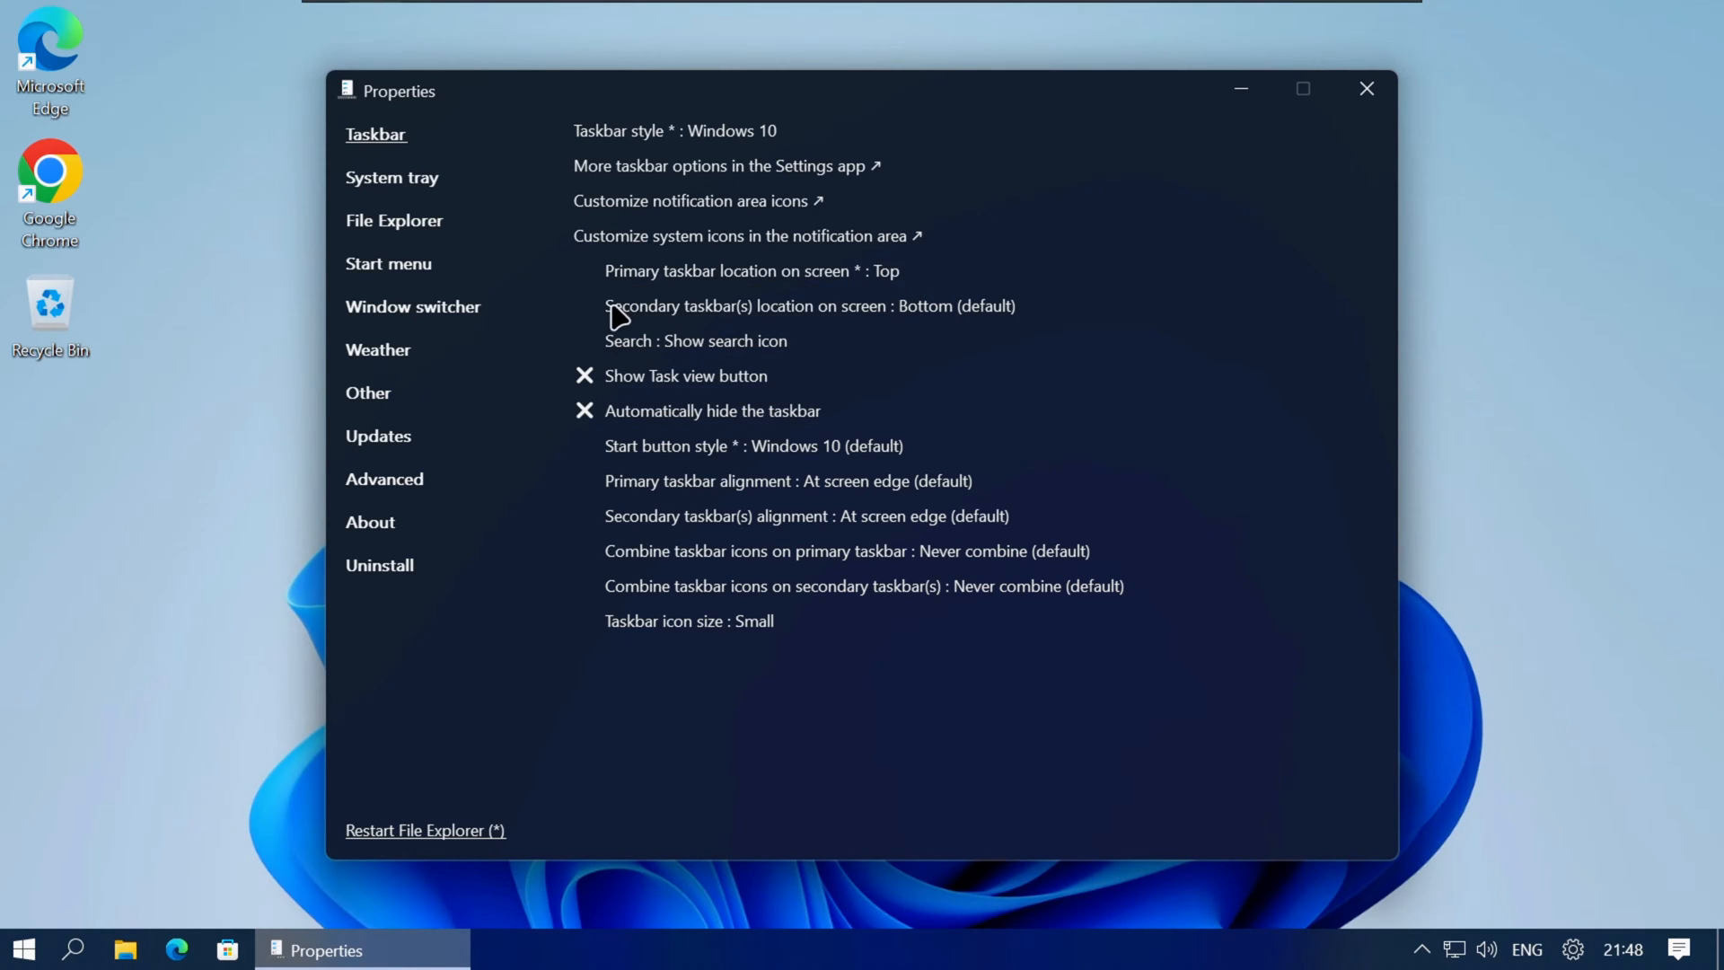
Uncheck Lock the taskbar and drag it through the bottom, top and right edges back to the bottom
{"action": "right_click", "coordinate": [1684, 466]}
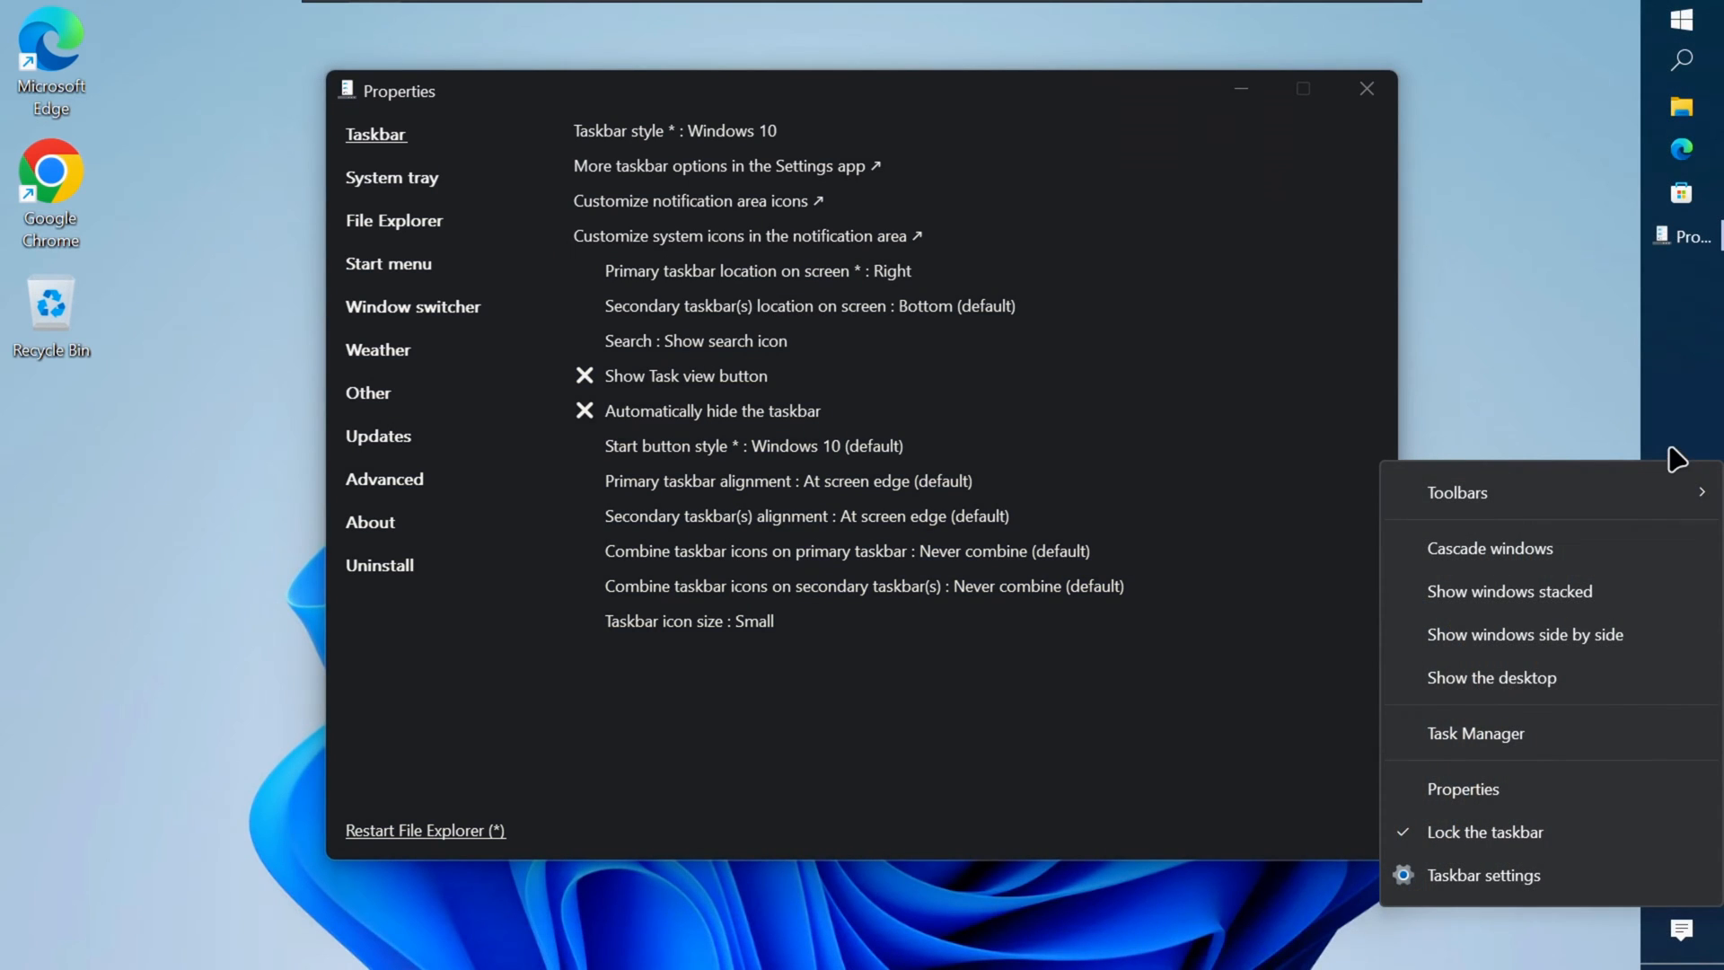
{"action": "left_click", "coordinate": [1485, 839]}
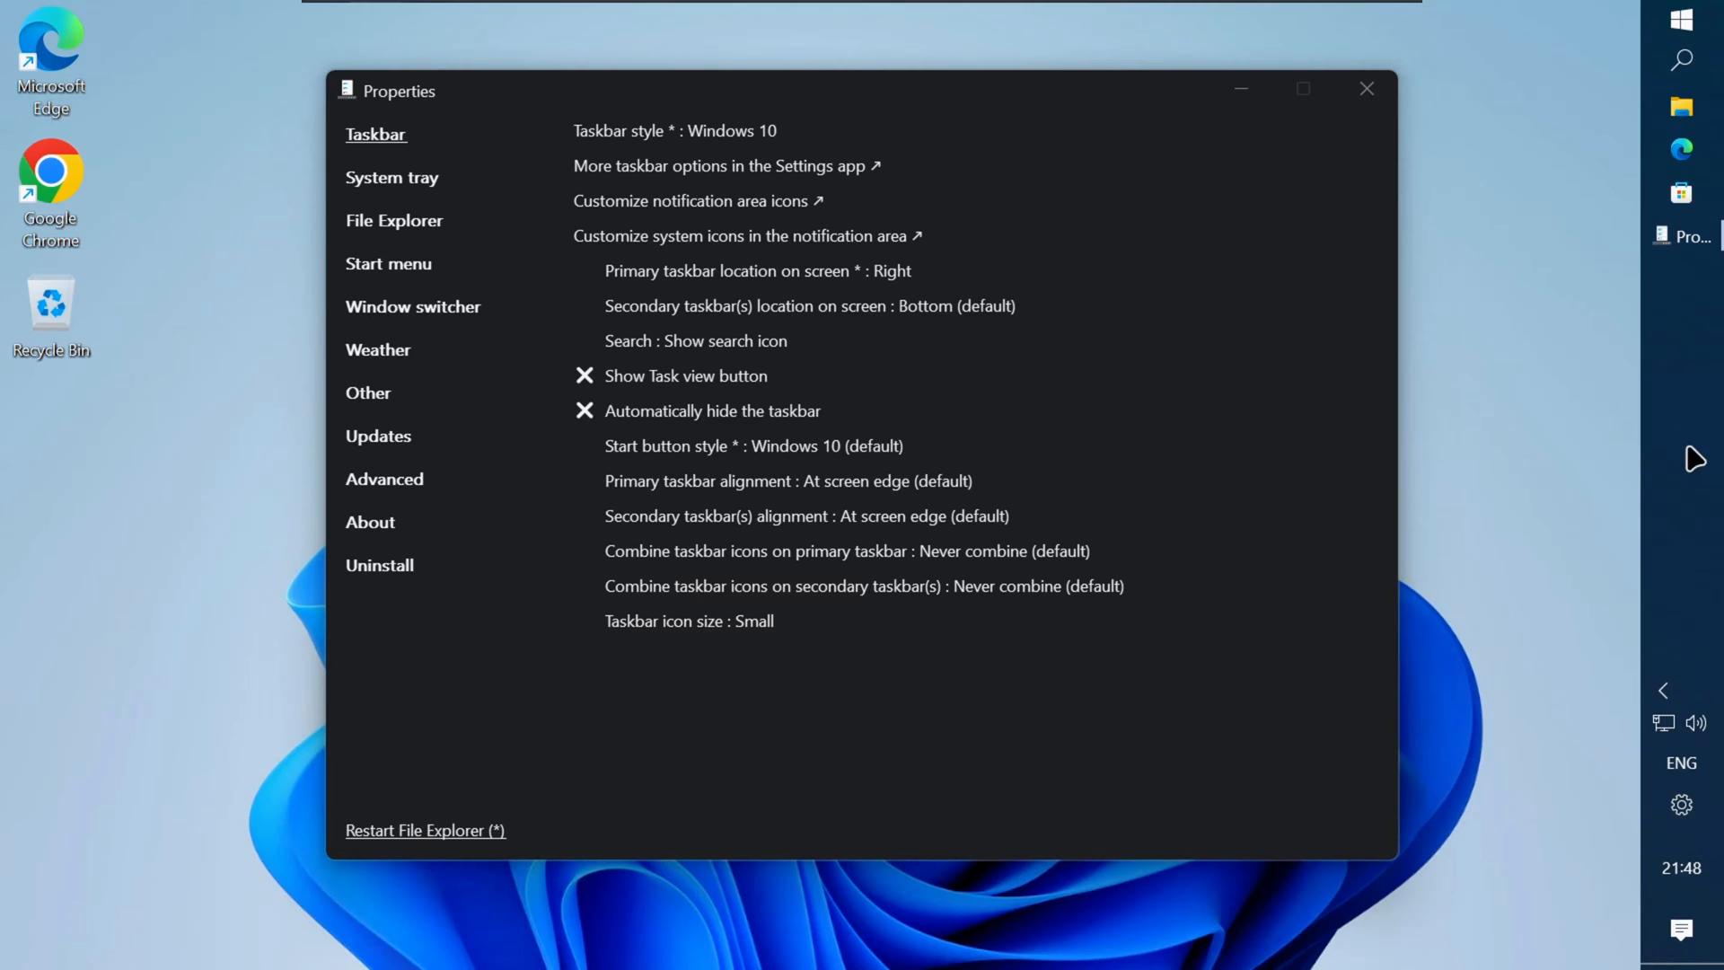
{"action": "left_click_drag", "start_coordinate": [1696, 459], "coordinate": [980, 961]}
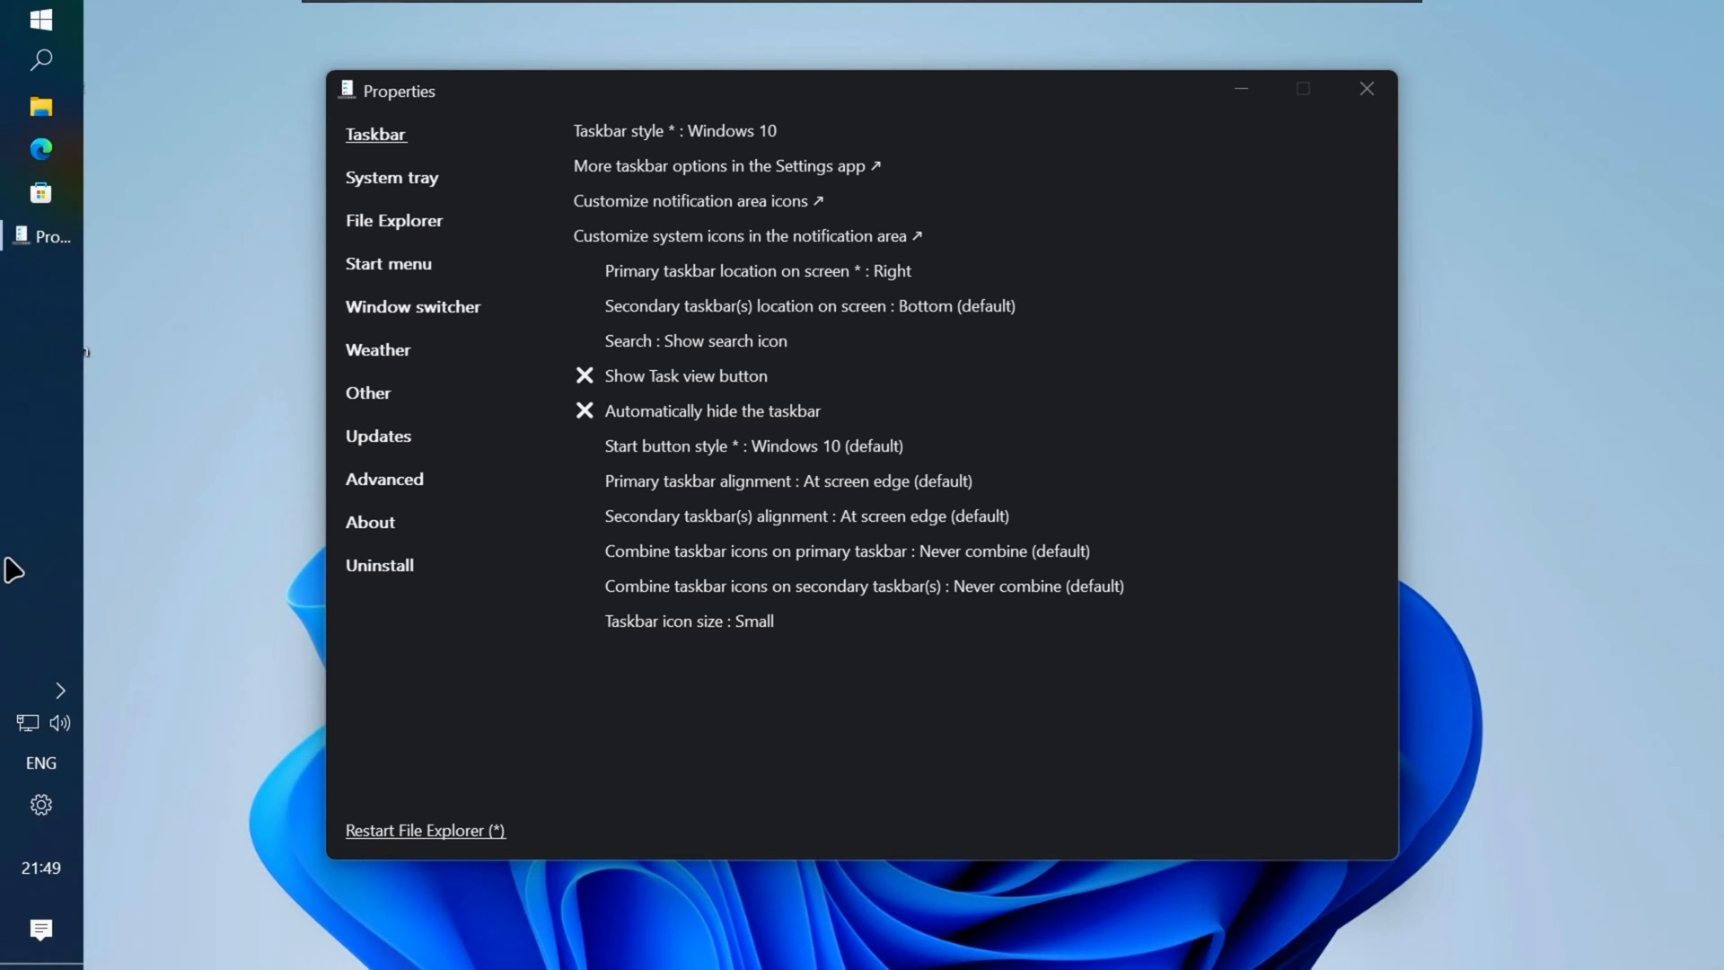
{"action": "left_click_drag", "start_coordinate": [846, 964], "coordinate": [599, 164]}
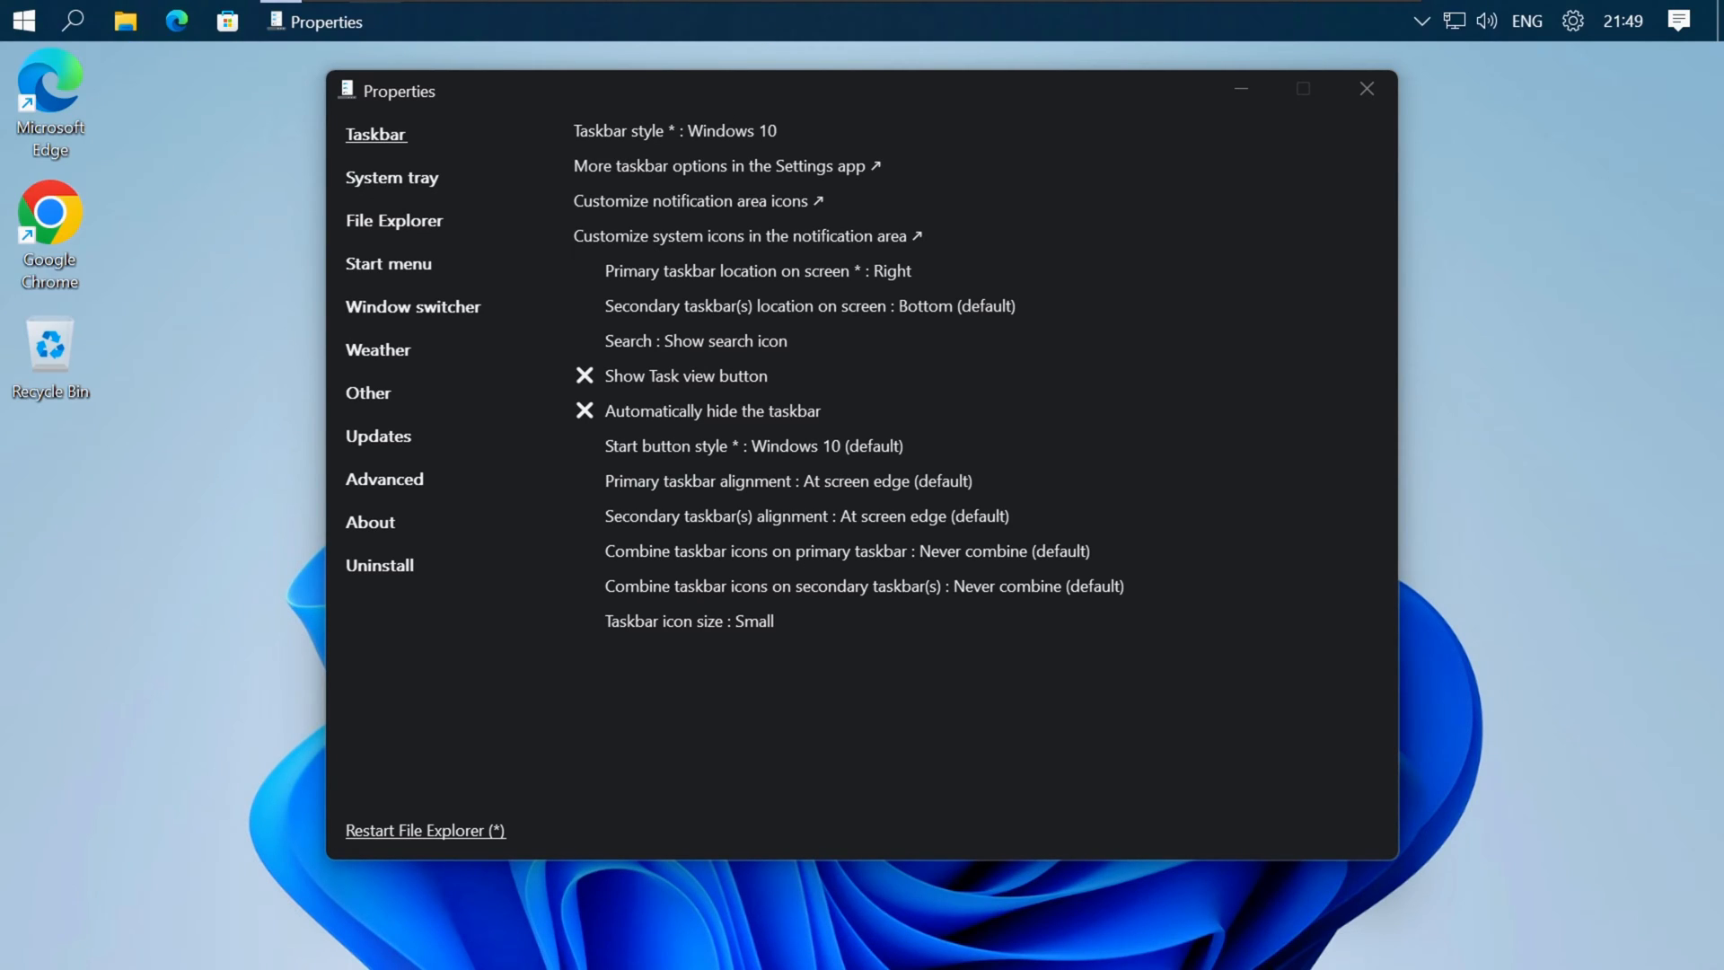
{"action": "mouse_move", "coordinate": [788, 84]}
{"action": "left_mouse_down"}
{"action": "mouse_move", "coordinate": [1670, 506]}
{"action": "mouse_move", "coordinate": [1031, 961]}
{"action": "left_mouse_up"}
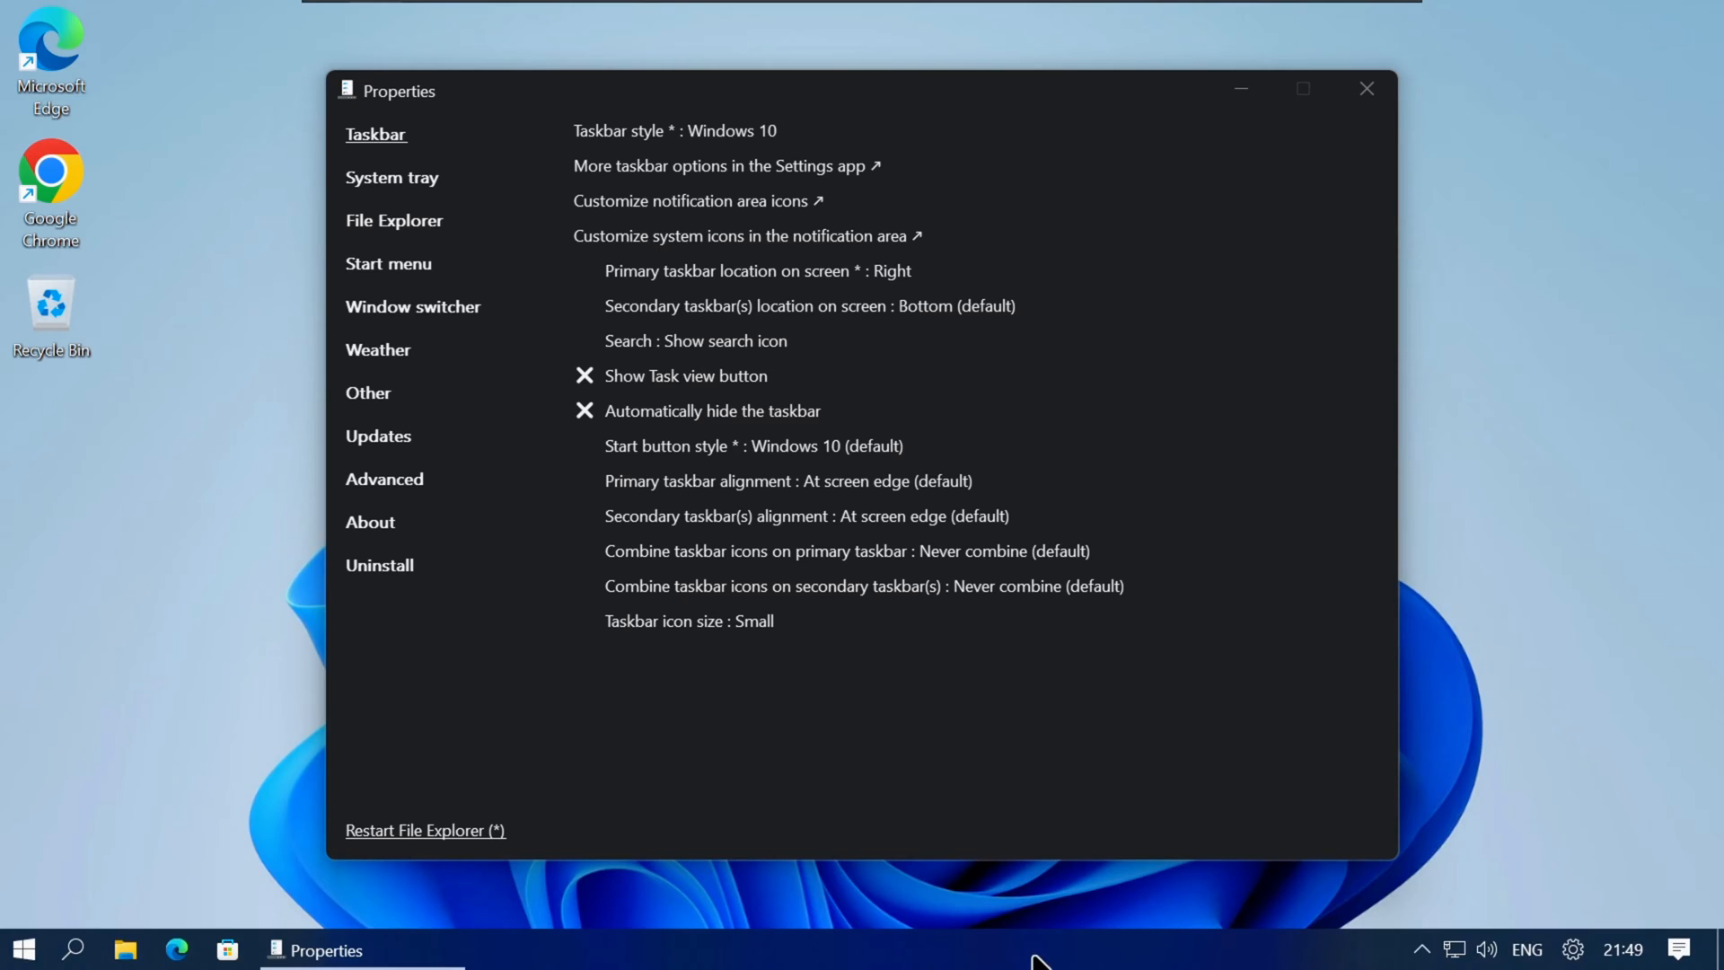
{"action": "right_click", "coordinate": [928, 956]}
Lock the taskbar and set the Start menu style to Windows 10 in Properties
{"action": "left_click", "coordinate": [1003, 875]}
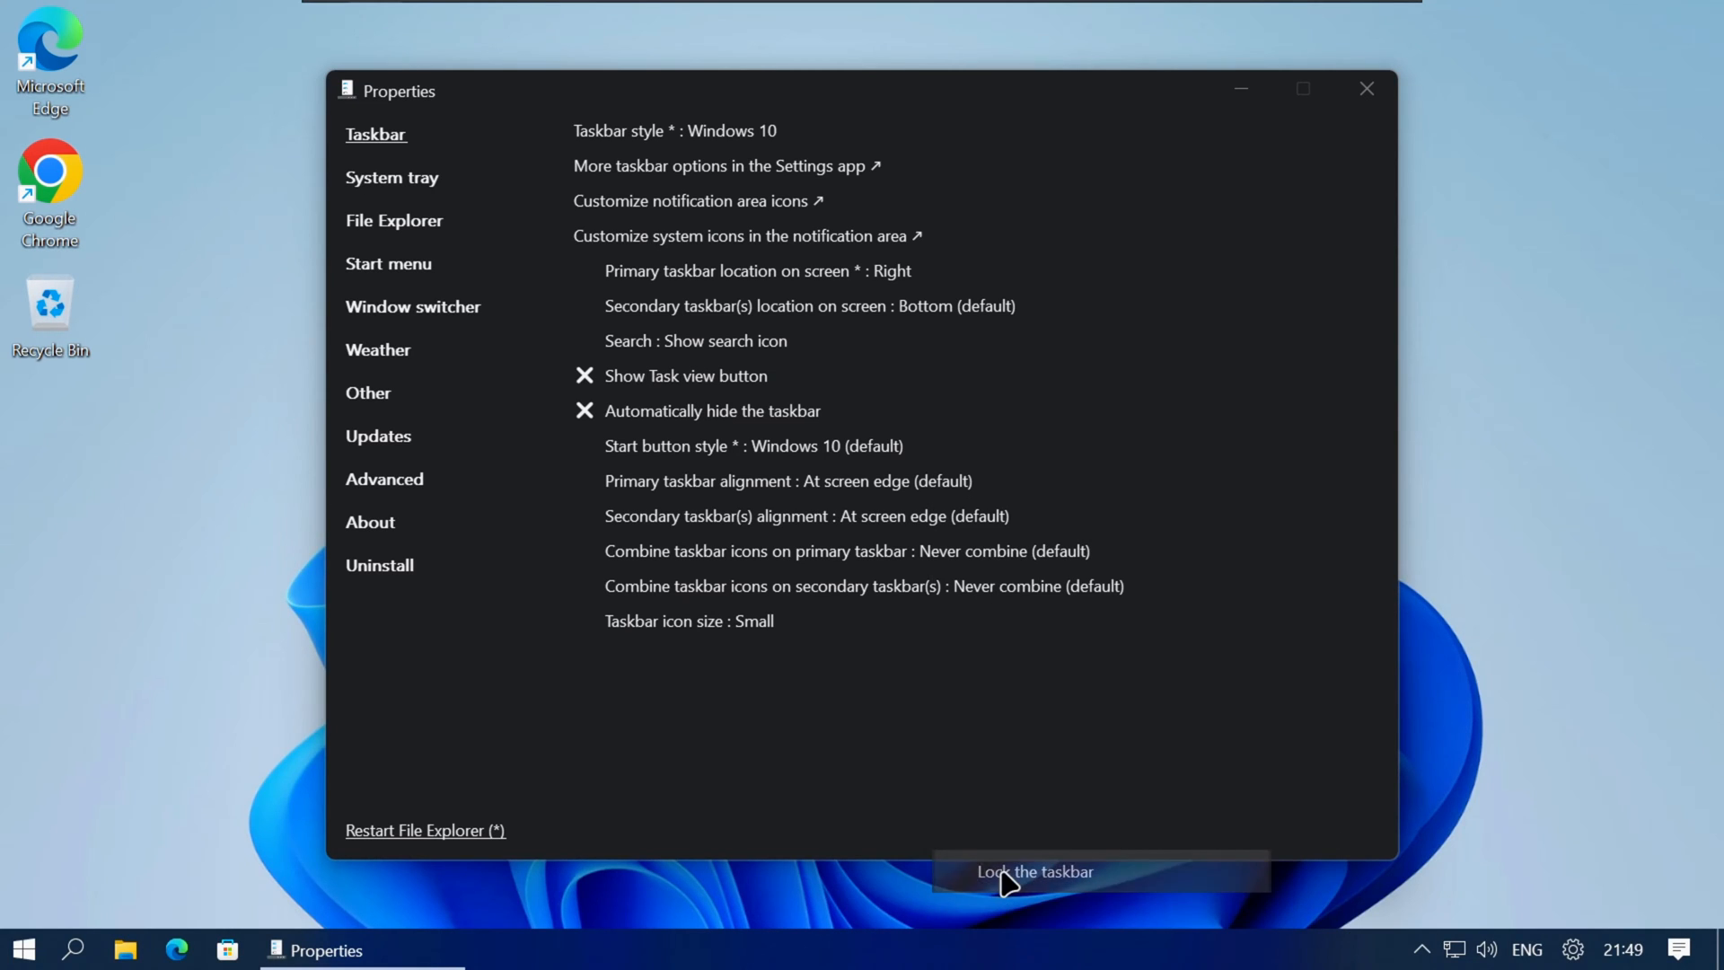
{"action": "left_click", "coordinate": [388, 182]}
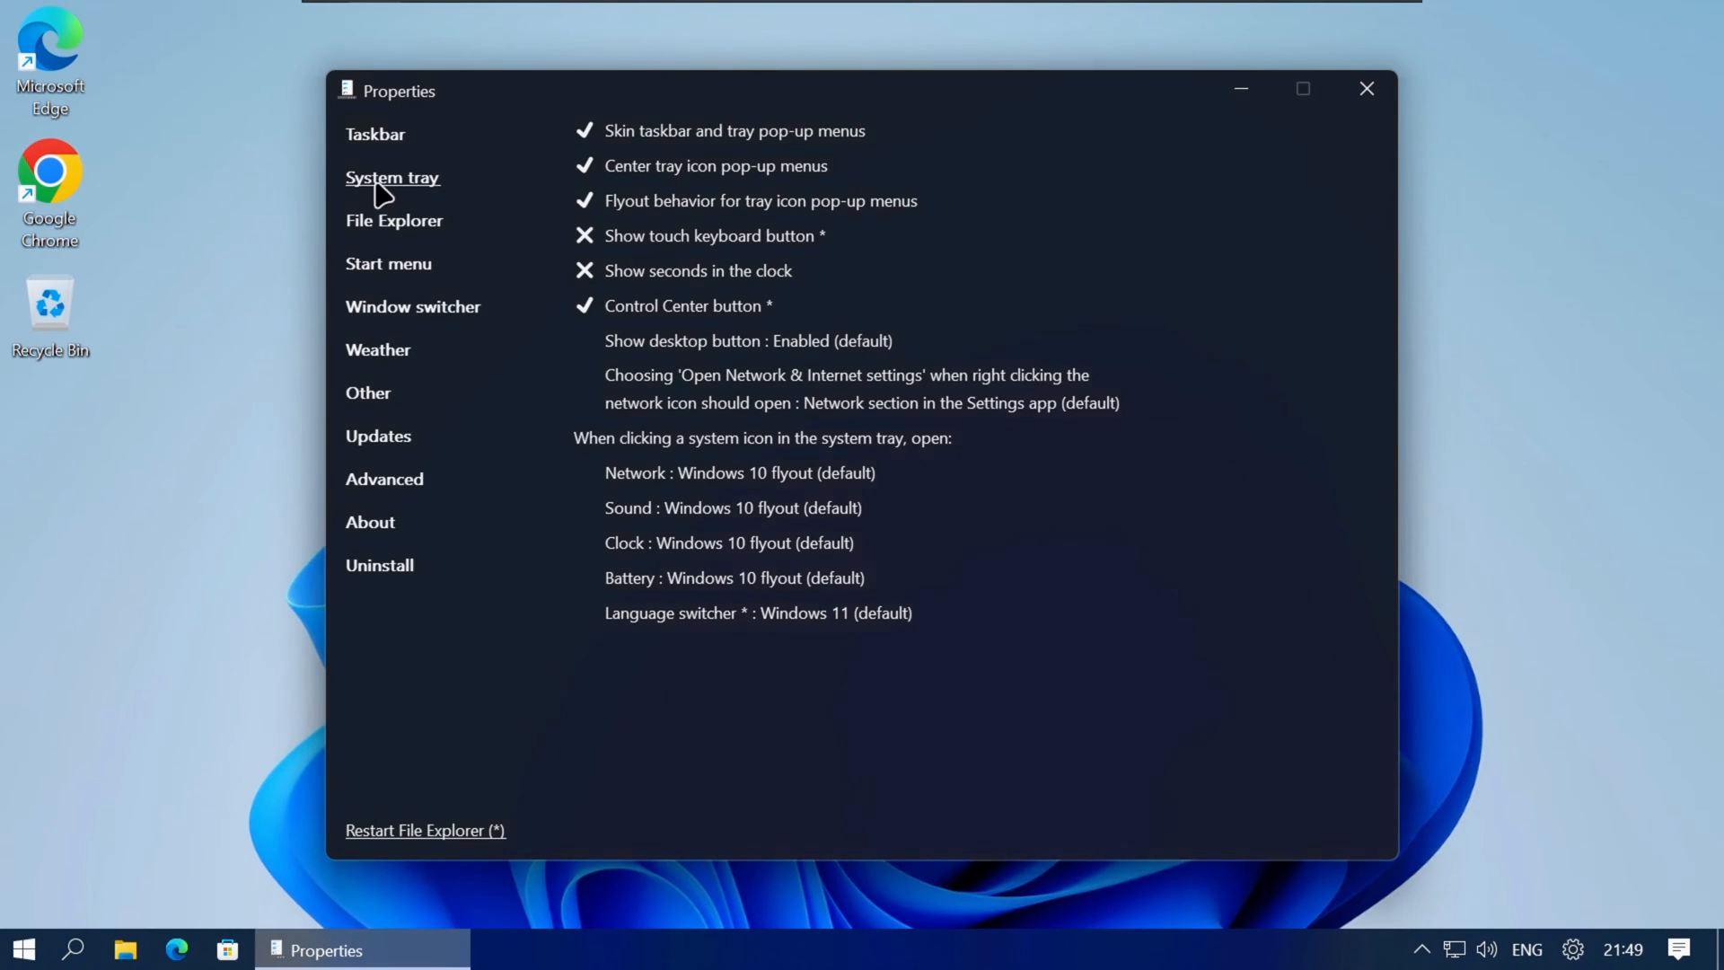
{"action": "left_click", "coordinate": [388, 224]}
{"action": "left_click", "coordinate": [378, 267]}
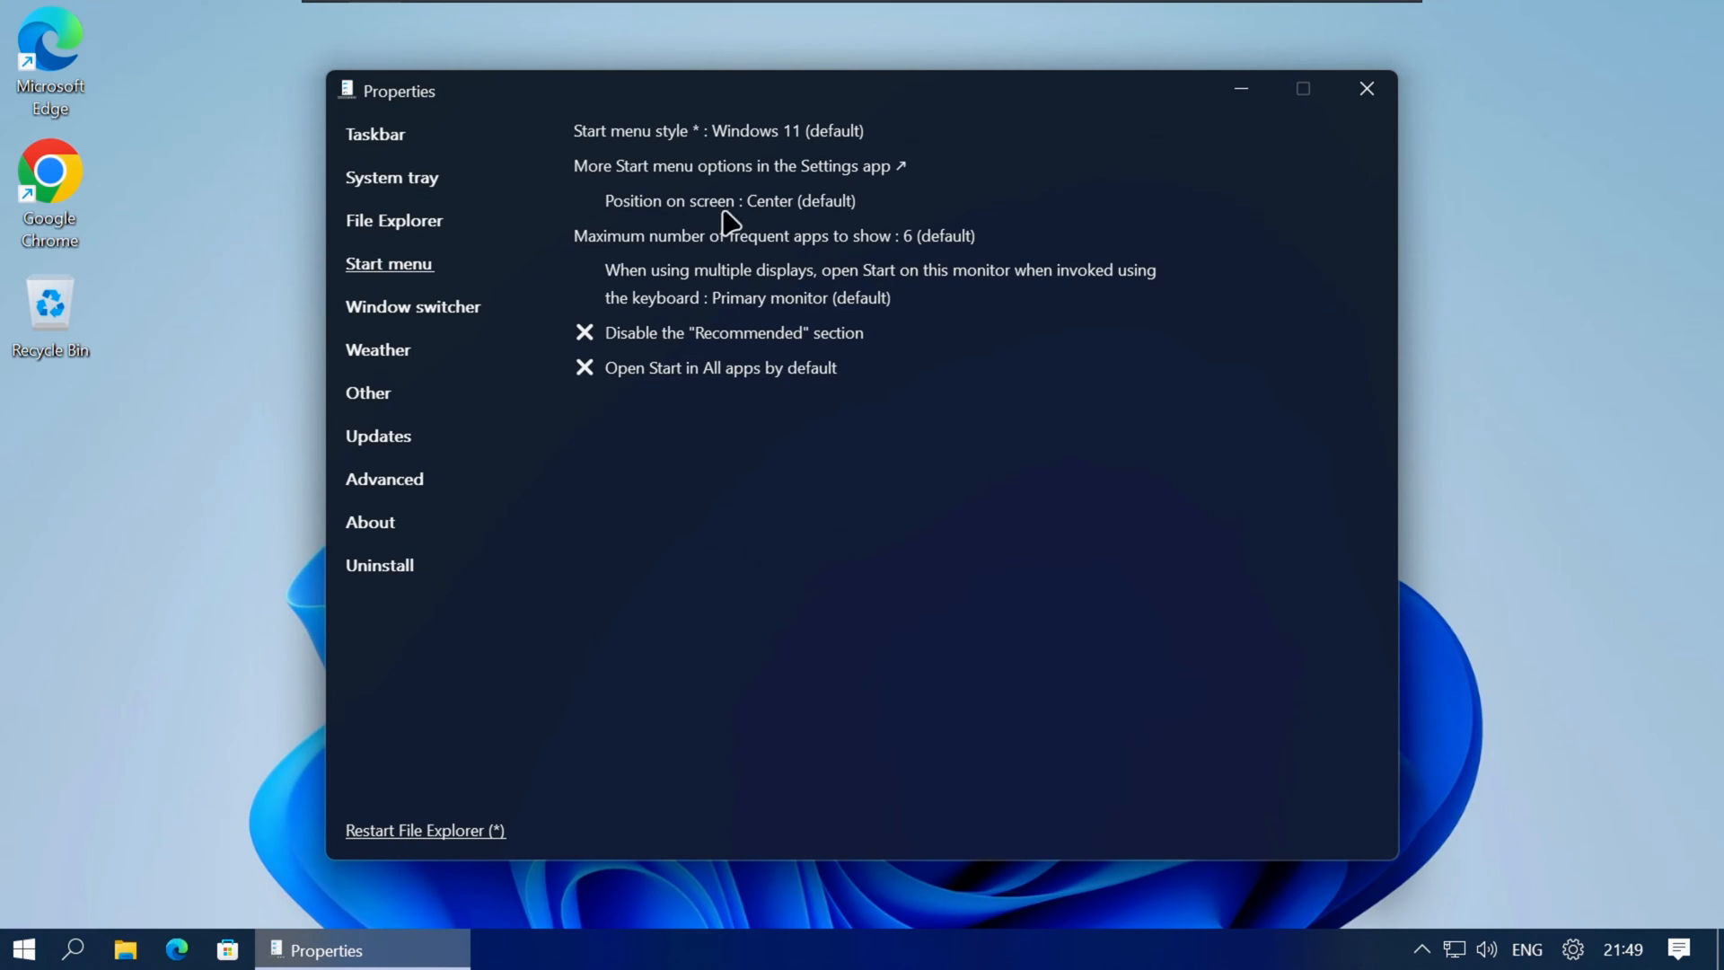
{"action": "left_click", "coordinate": [809, 136]}
{"action": "left_click", "coordinate": [674, 195]}
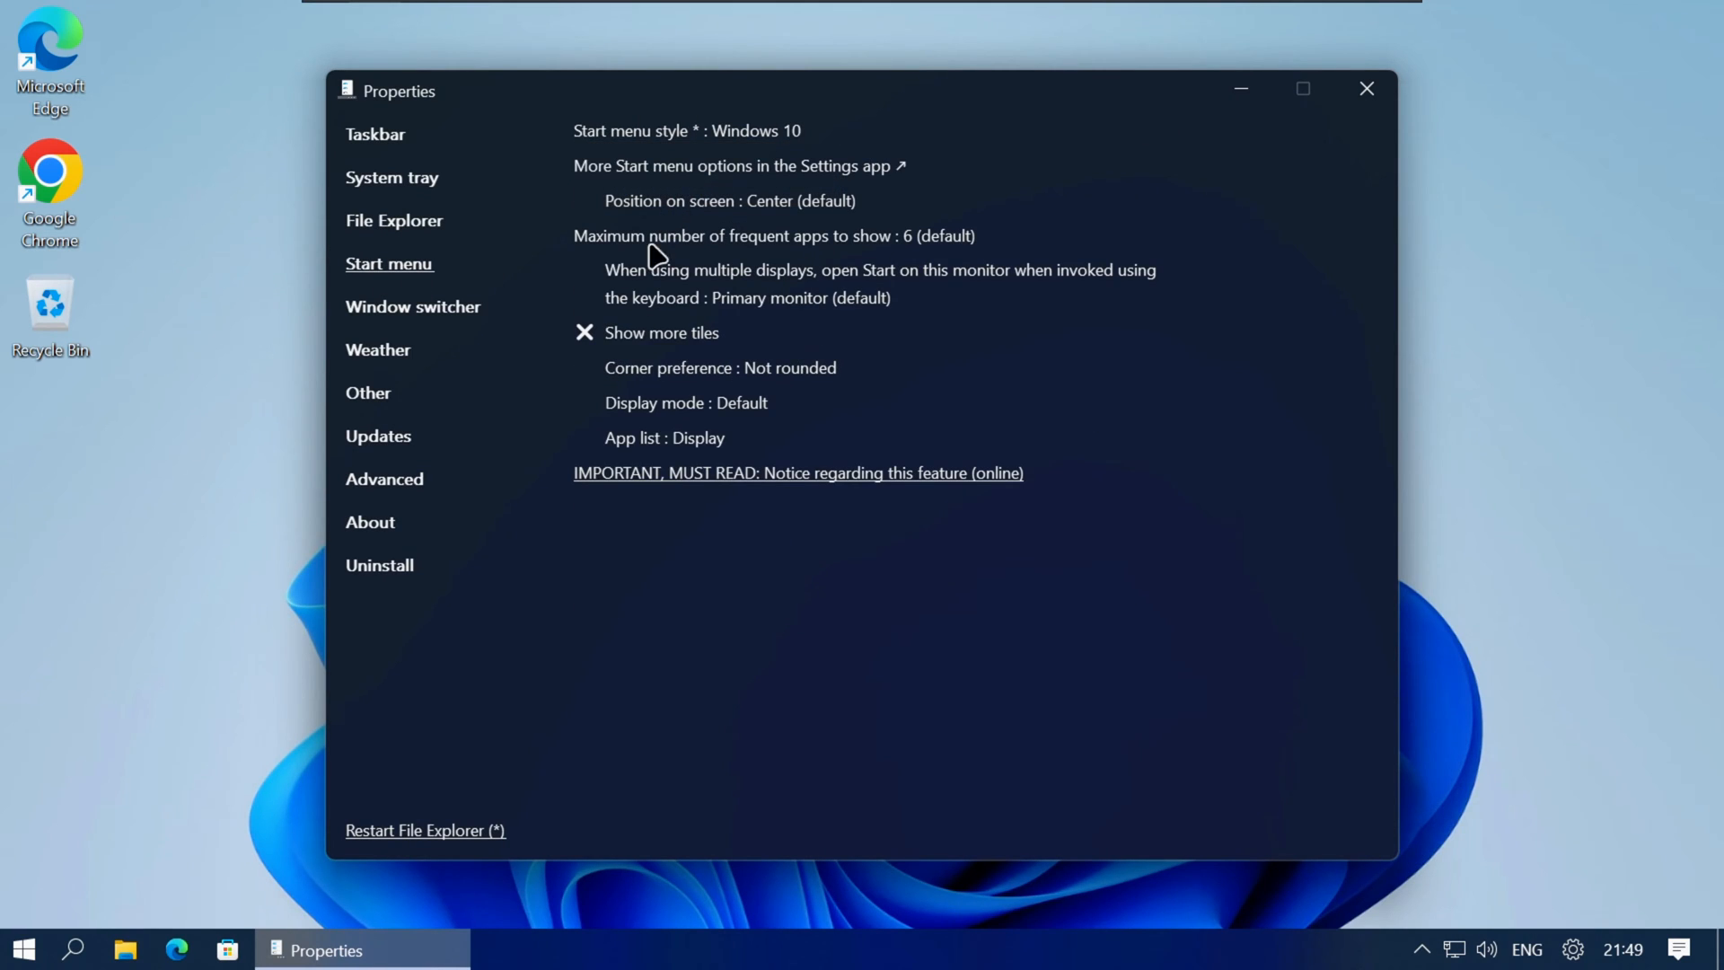
Restart File Explorer to apply, close Properties and show the tiled Windows 10 Start menu
{"action": "left_click", "coordinate": [452, 825]}
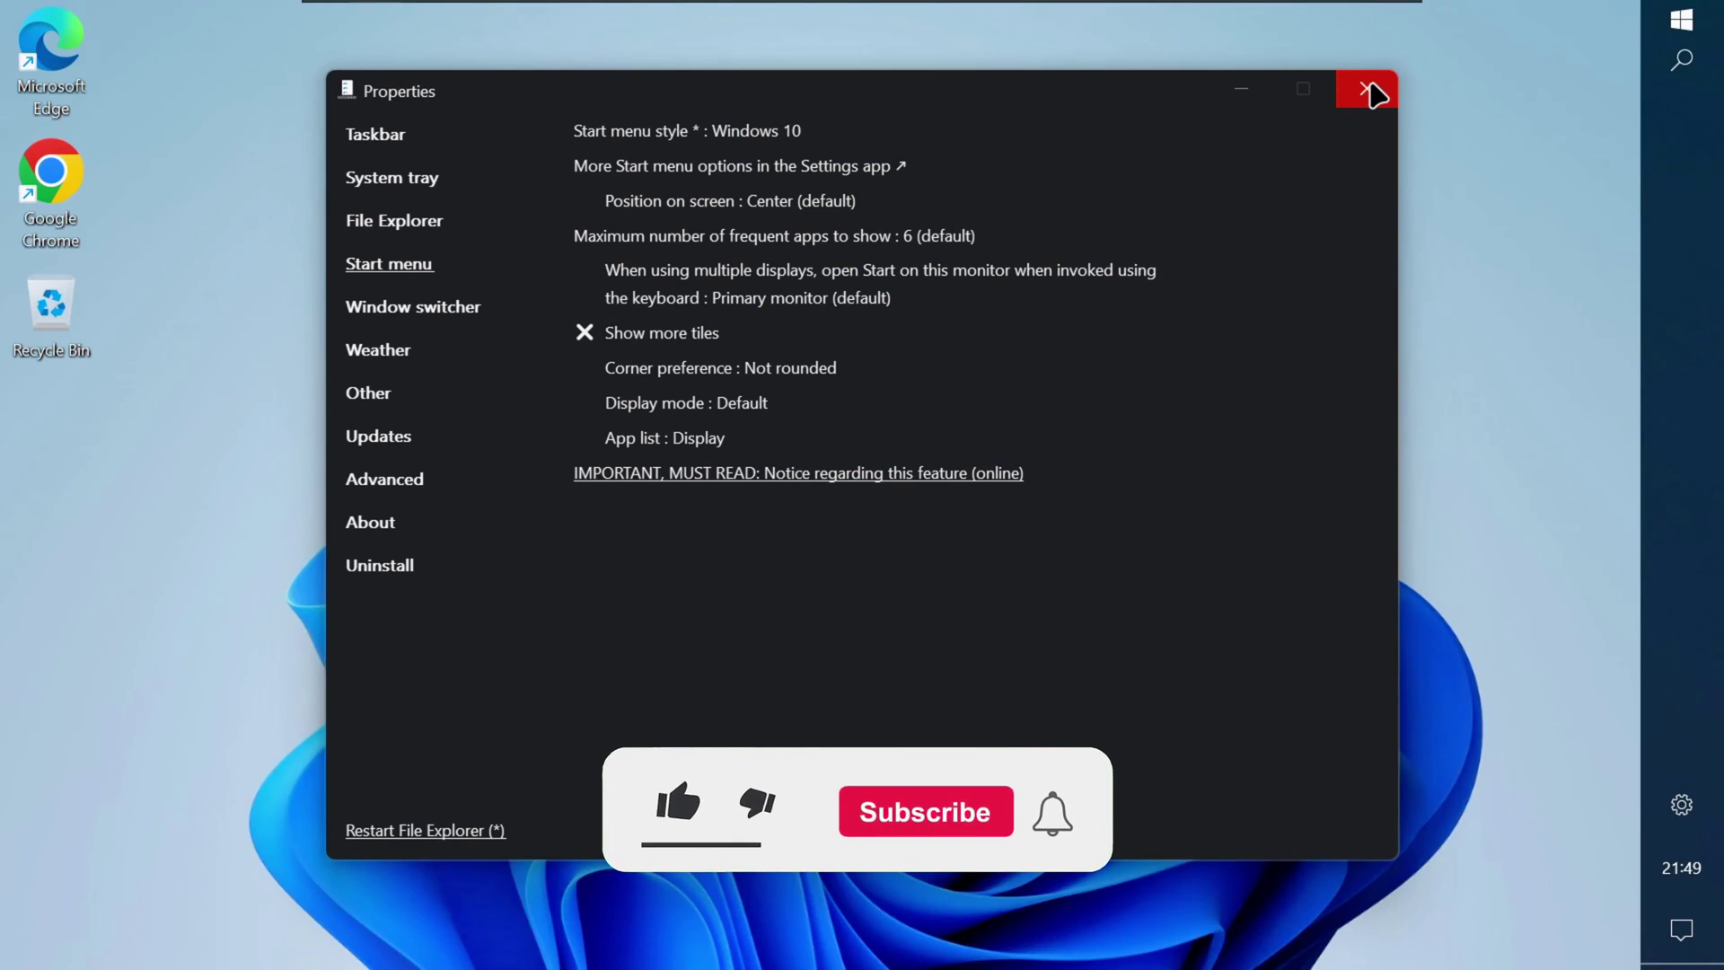
{"action": "left_click", "coordinate": [1370, 89]}
{"action": "left_click", "coordinate": [1681, 20]}
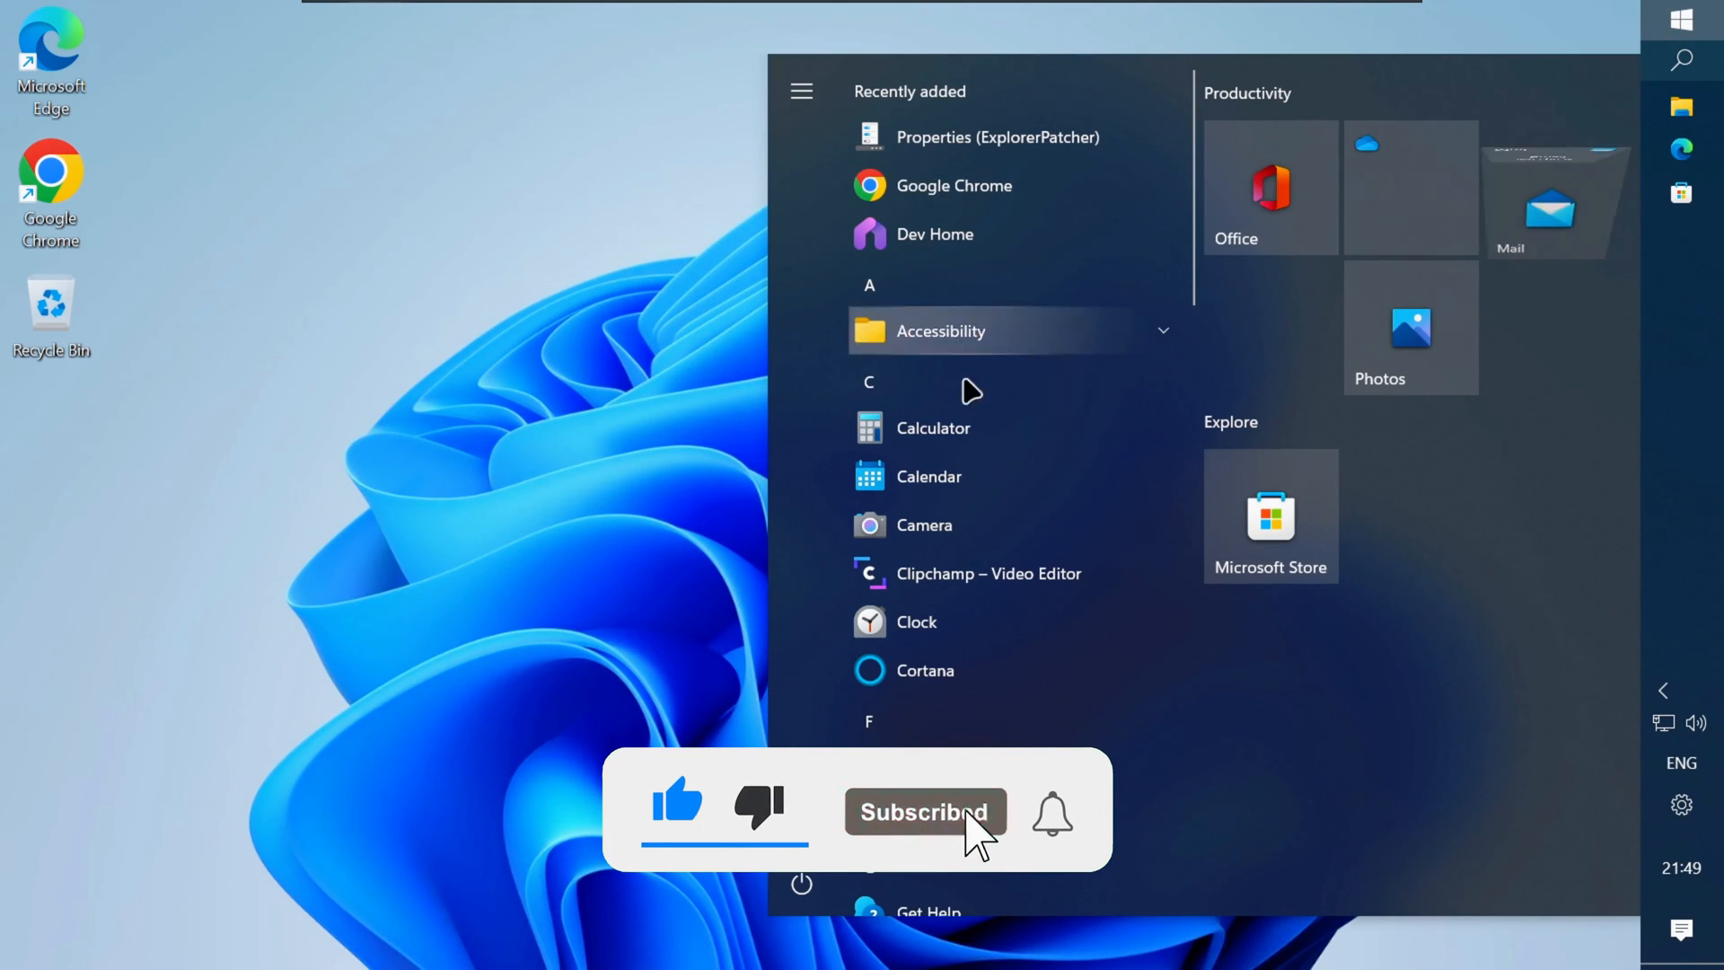